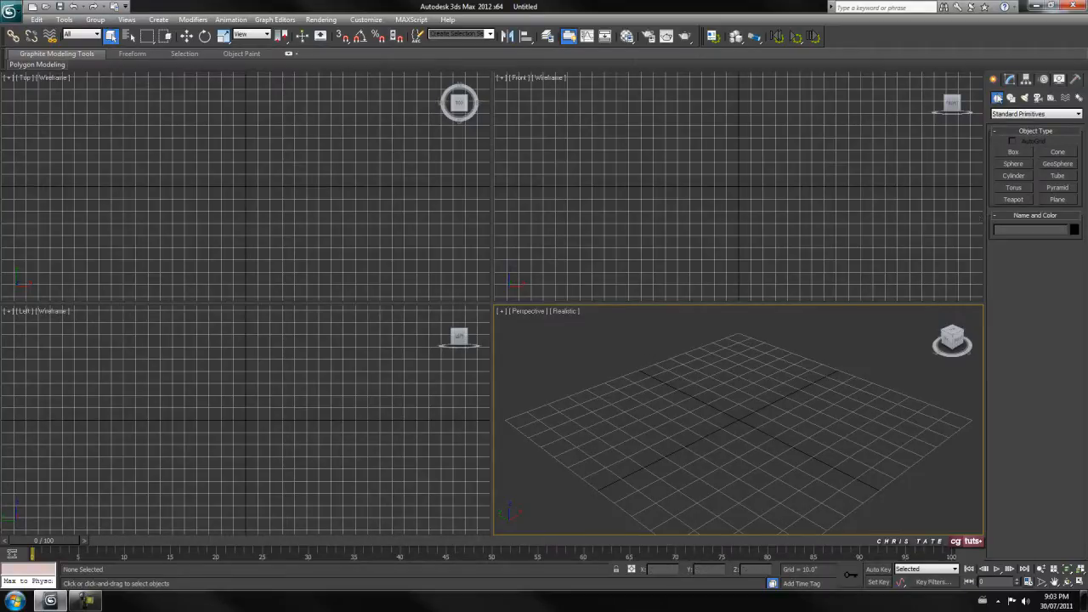
left_click(1010, 80)
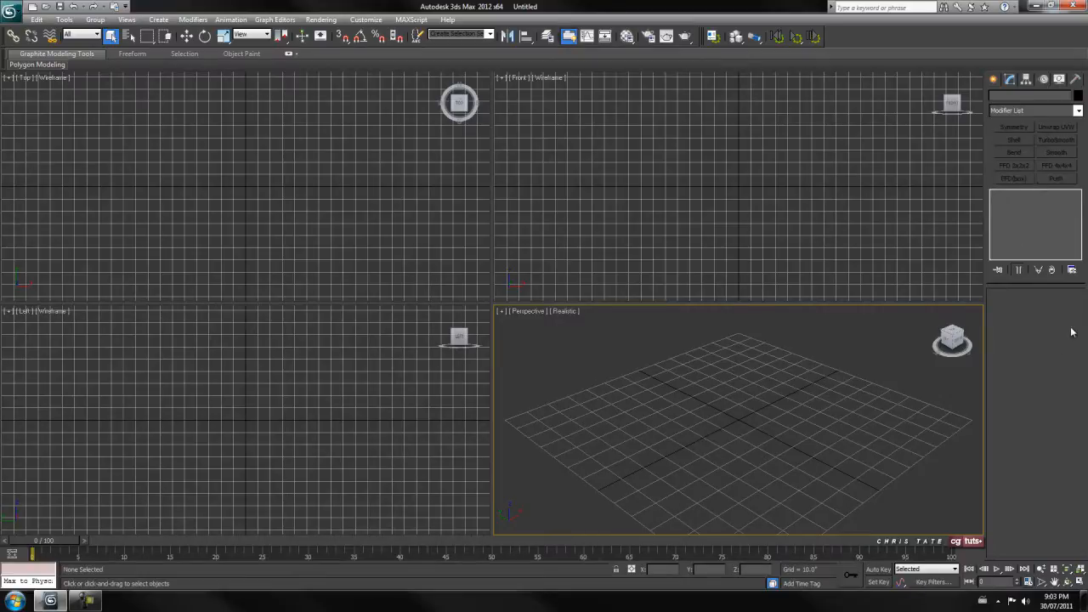
left_click(1072, 270)
left_click(1001, 301)
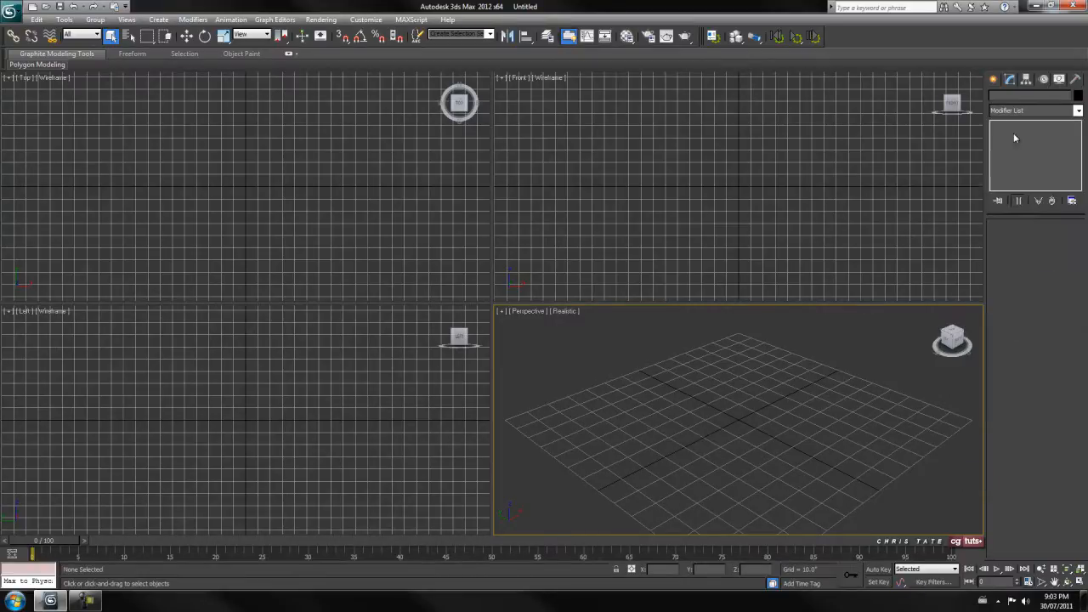
left_click(1071, 203)
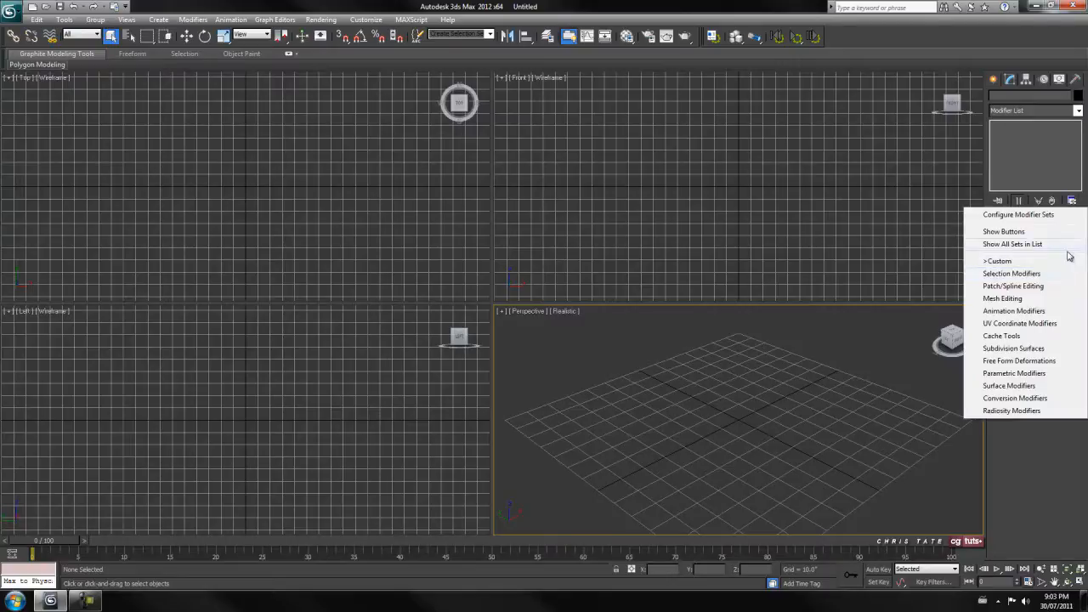
left_click(1004, 236)
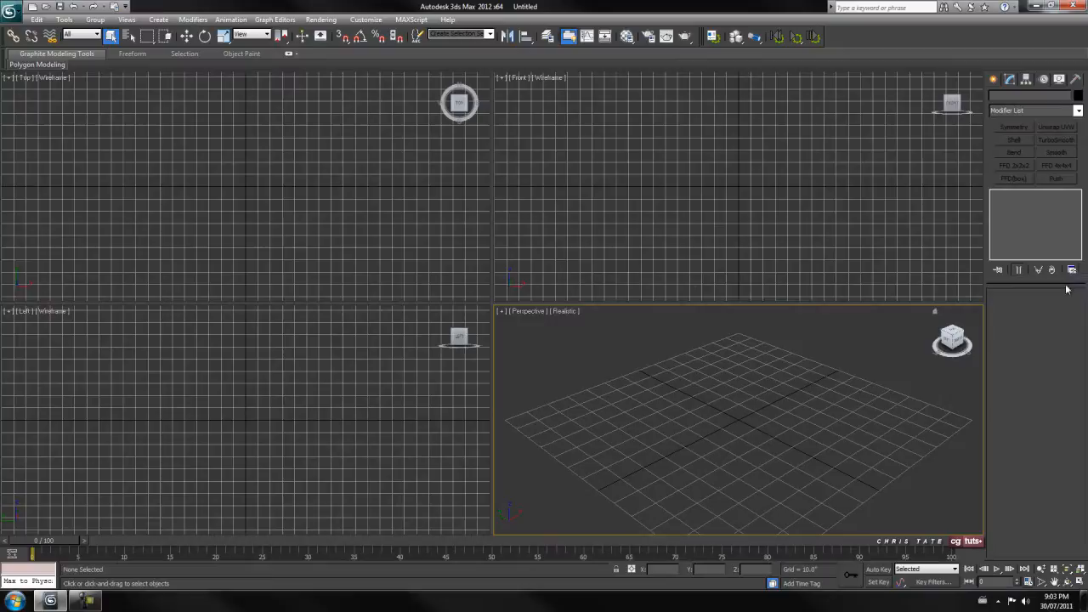
left_click(1072, 271)
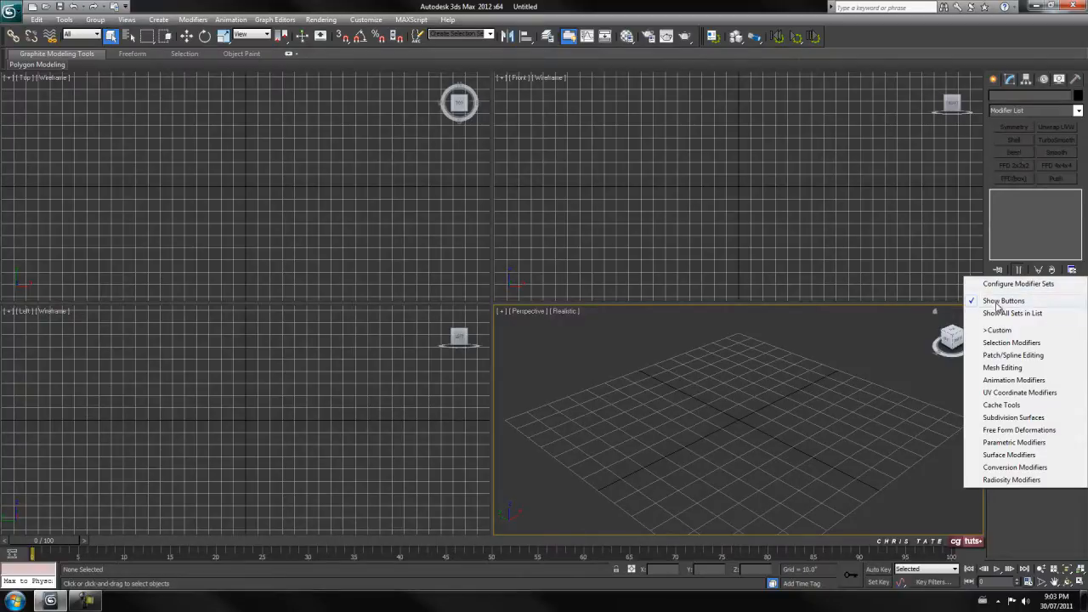
left_click(999, 302)
left_click(1072, 205)
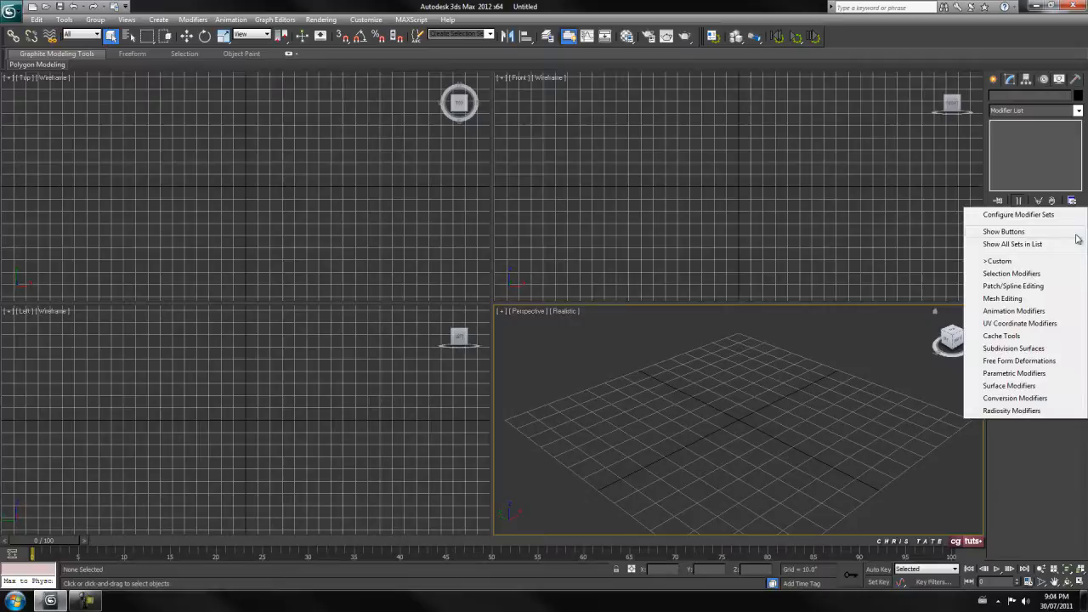
left_click(991, 231)
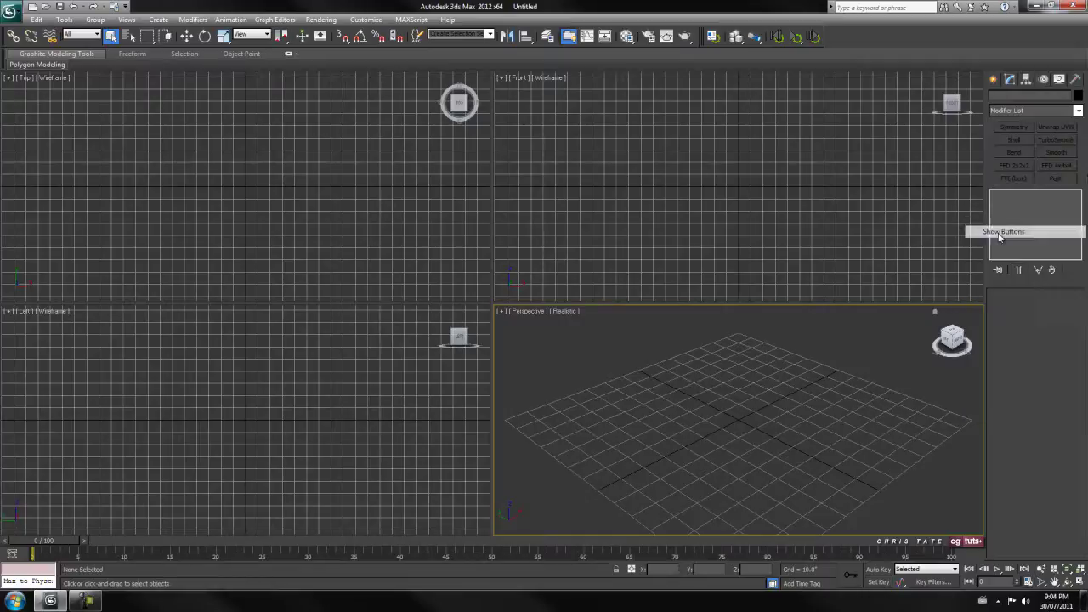
left_click(1071, 269)
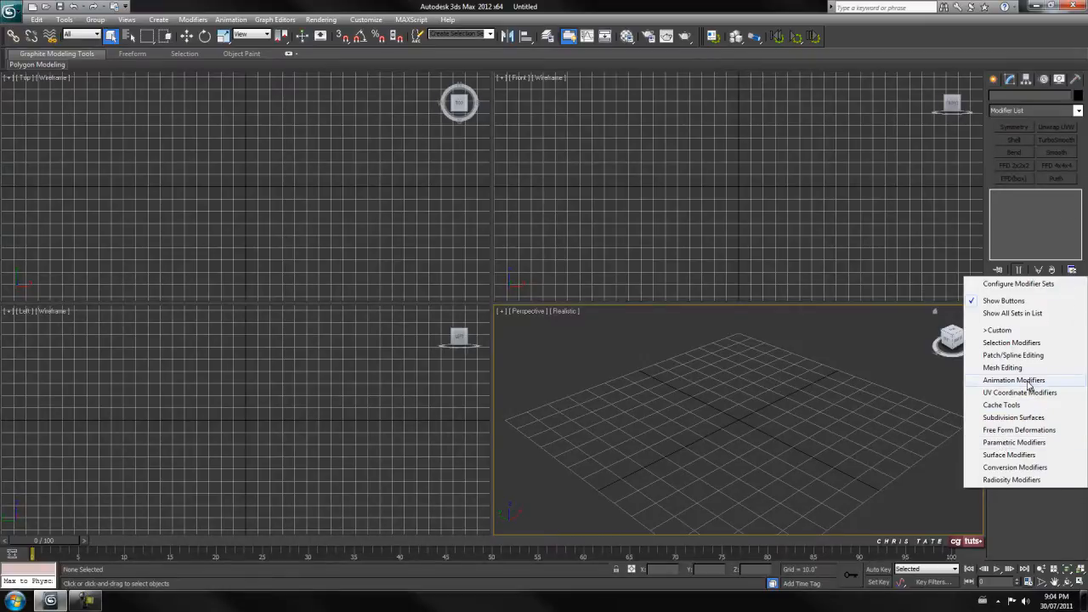
Show Animation Modifiers, then Surface Modifiers, then Subdivision Surfaces (HSDS, MeshSmooth, TurboSmooth) as buttons
left_click(1028, 383)
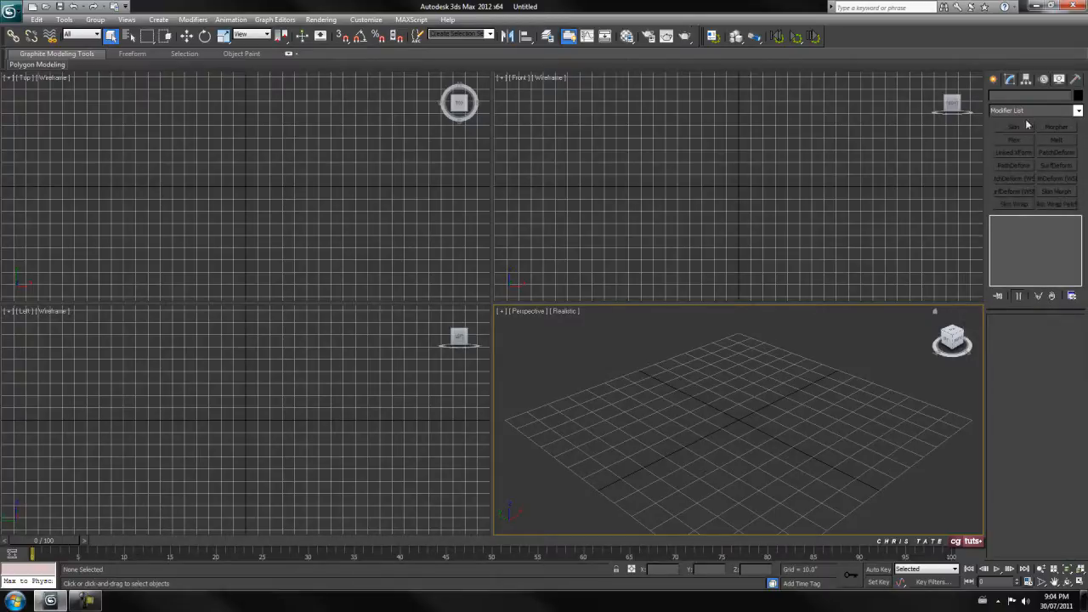
left_click(1073, 296)
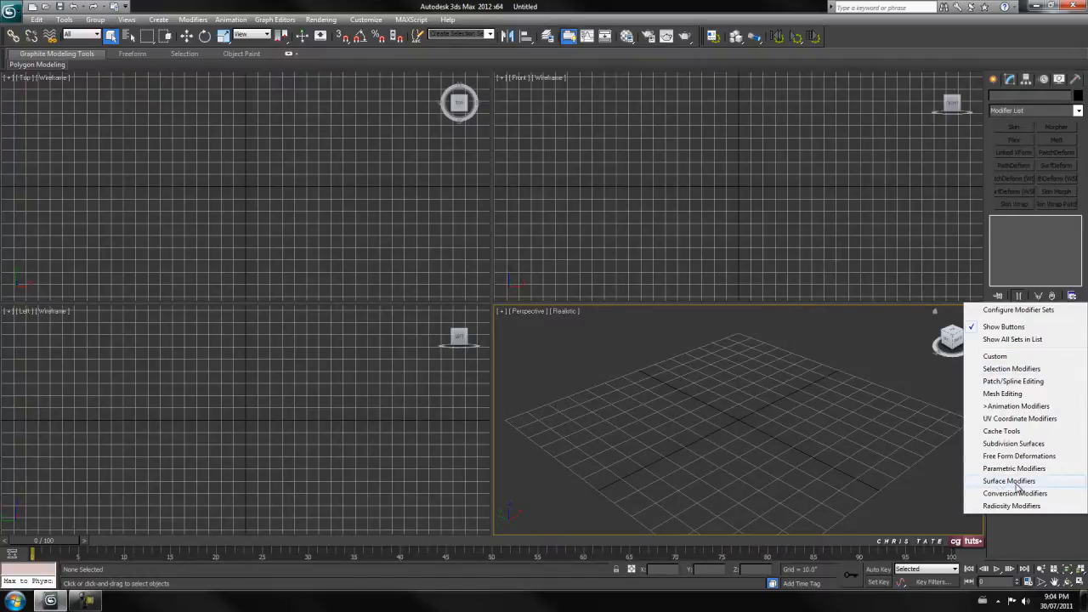
left_click(1016, 482)
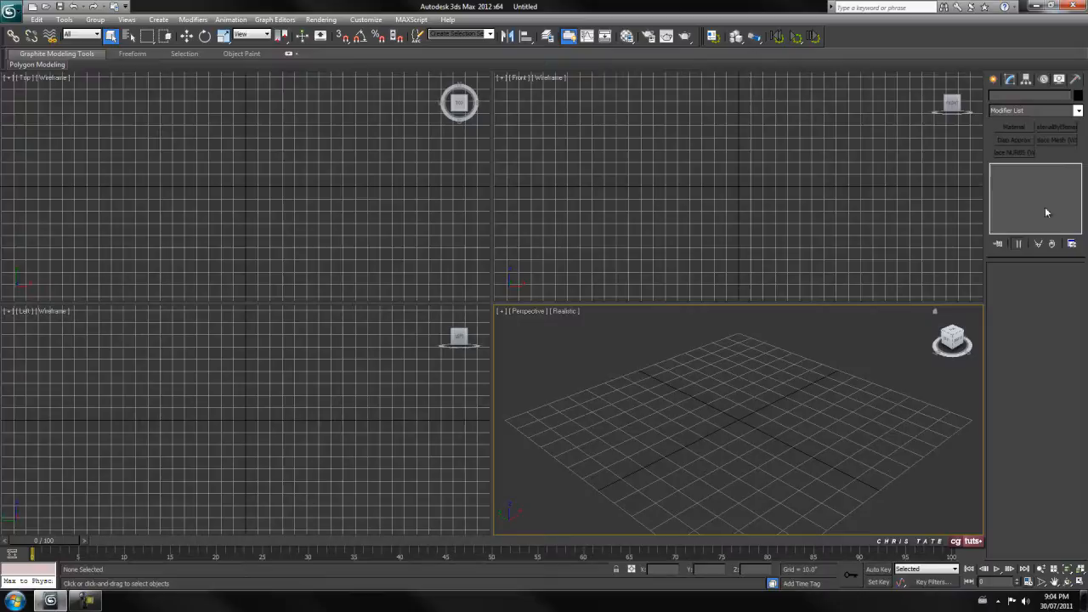
left_click(1072, 244)
left_click(1018, 404)
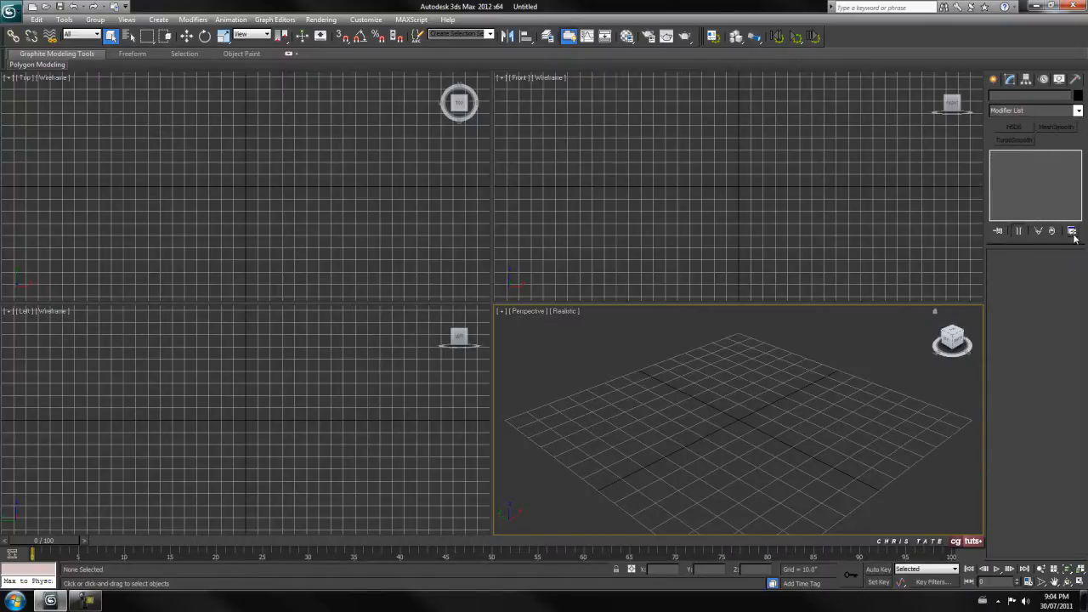
left_click(1072, 230)
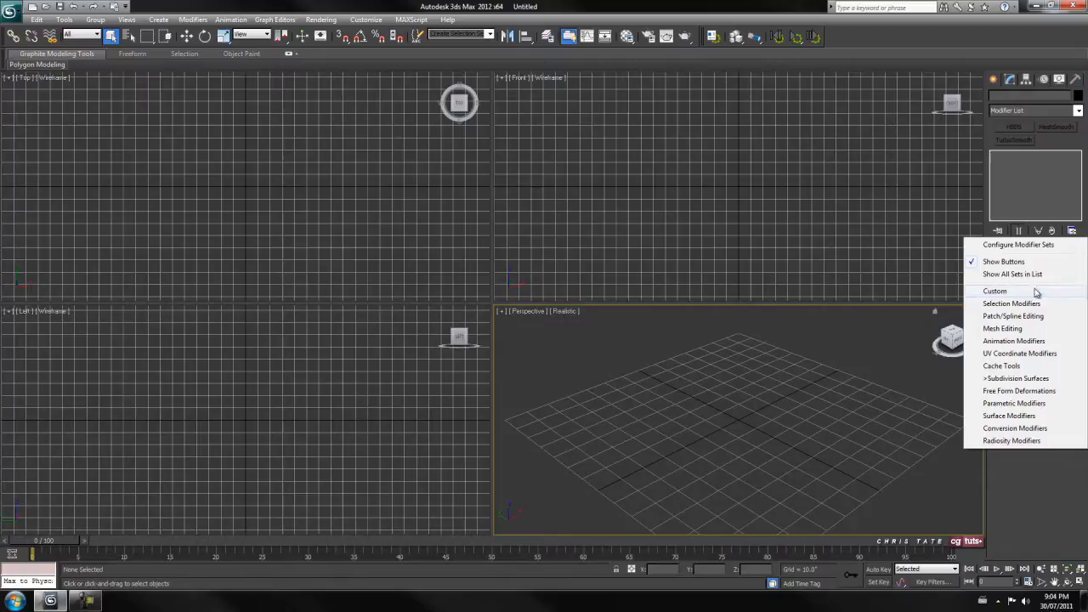
Bring up Configure Modifier Sets and view the Mesh Editing set's modifiers
left_click(1031, 245)
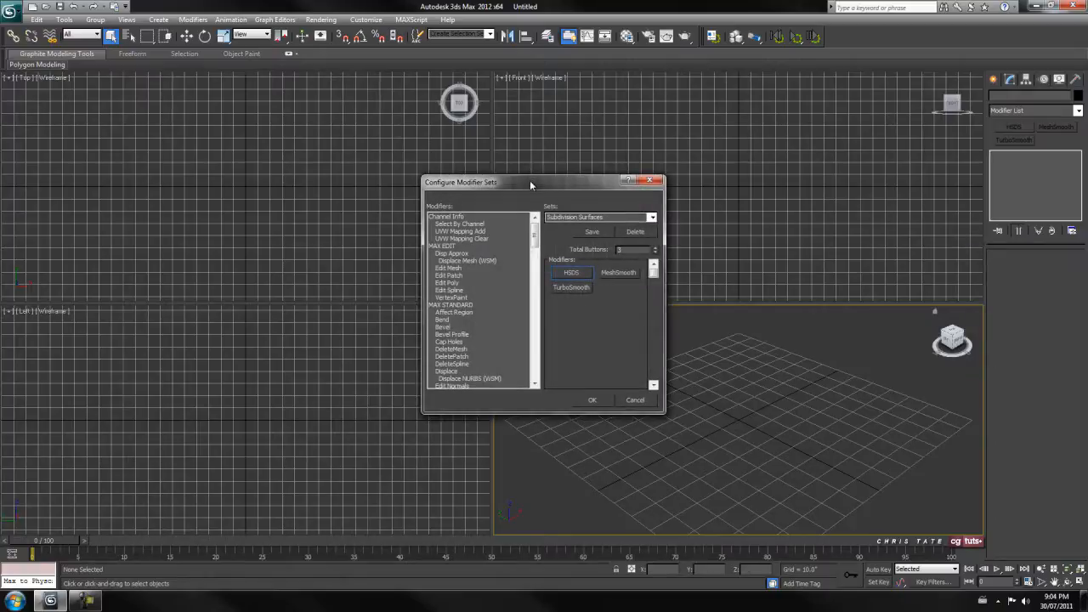
left_click_drag(530, 182, 499, 182)
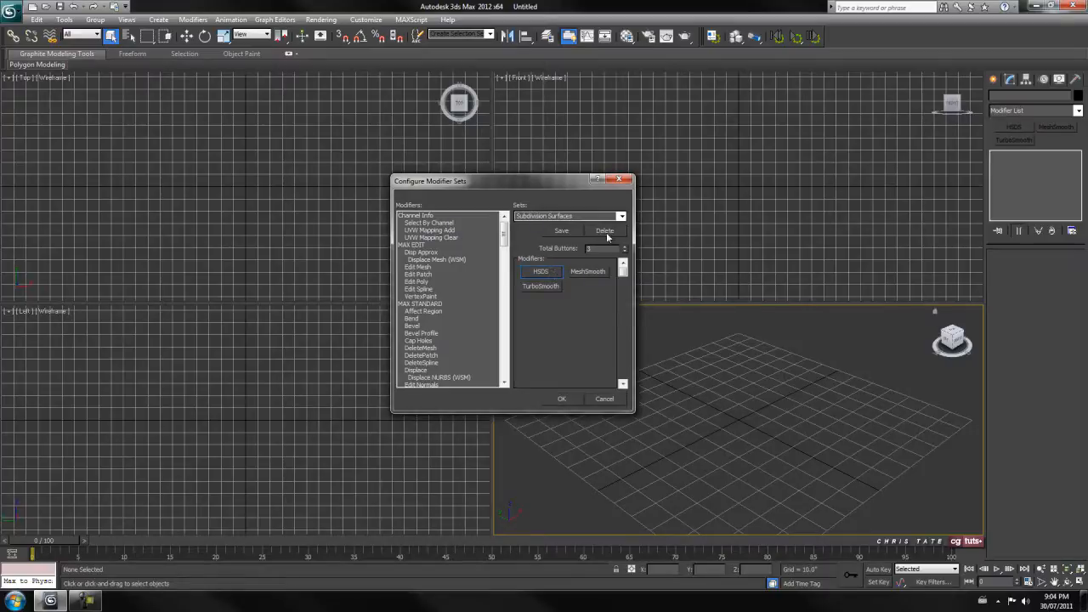
left_click(622, 216)
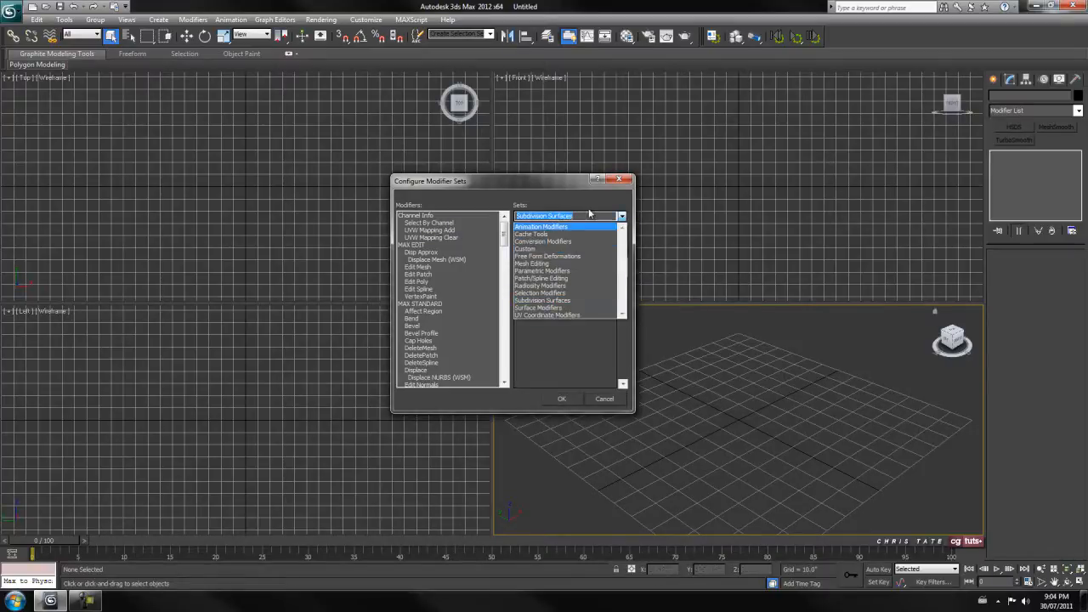
left_click(542, 263)
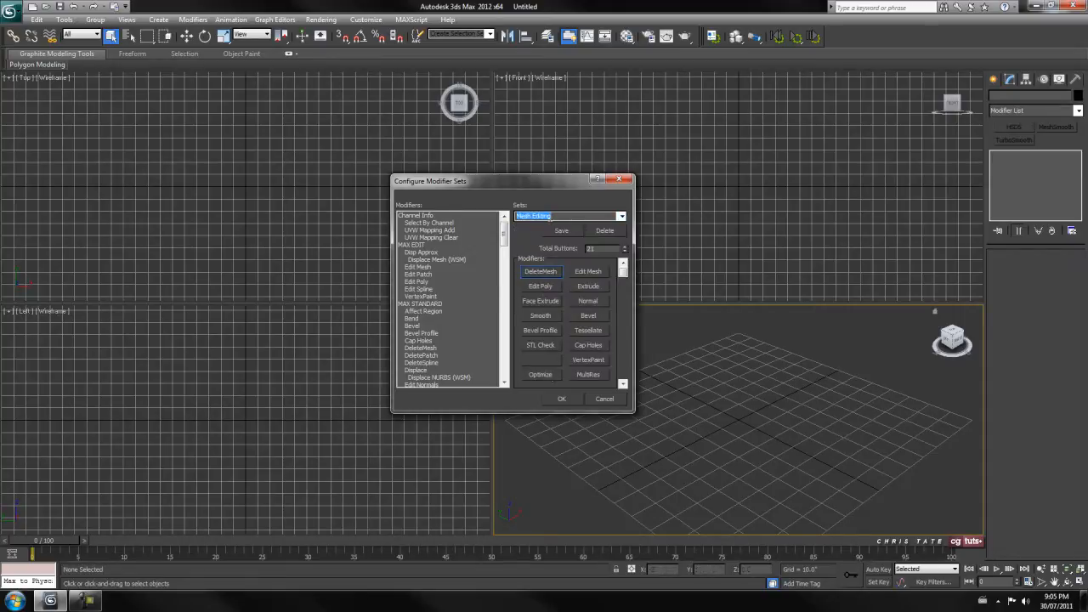
Switch to the Subdivision Surfaces set and clear its modifiers from the button slots
left_click(622, 216)
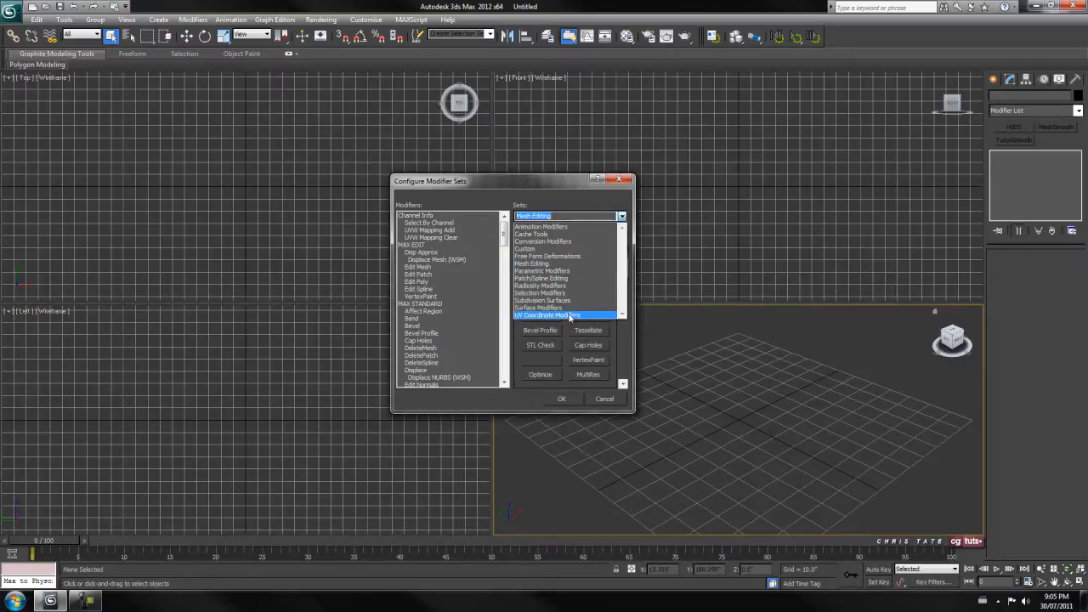
left_click(537, 301)
left_click(539, 272)
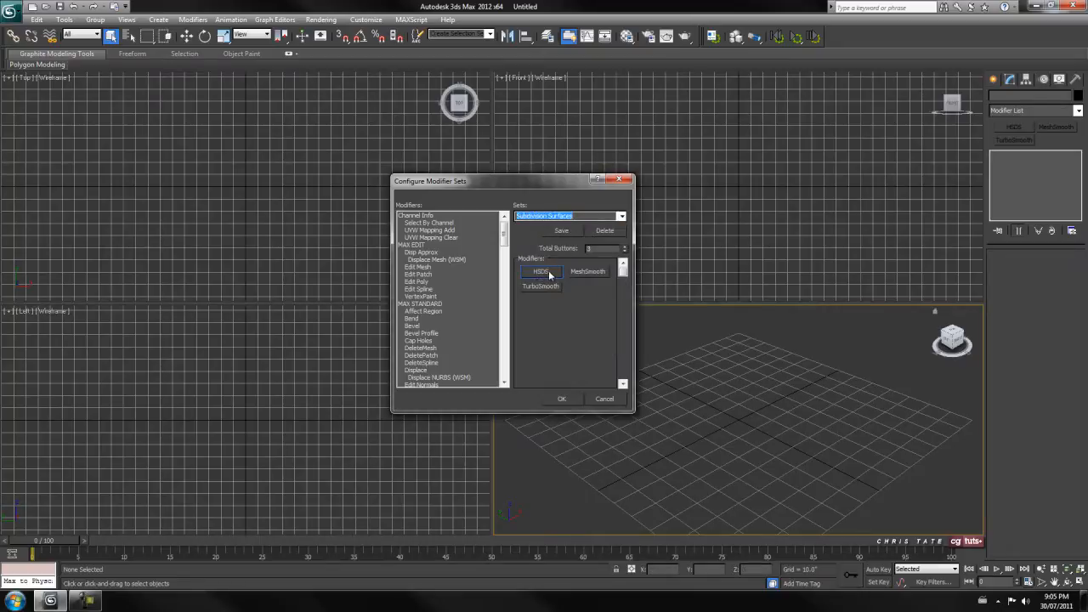
left_click_drag(536, 287, 586, 272)
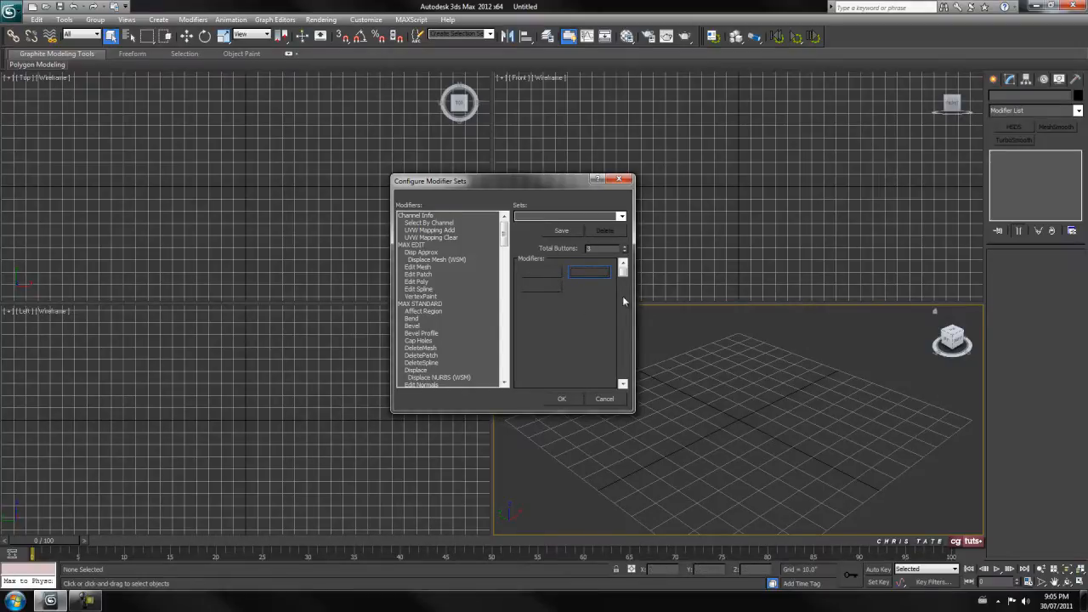
Raise the Total Buttons count with the spinner, then settle it at 8 empty slots
left_click(625, 247)
left_click(624, 247)
left_click(625, 247)
left_click(625, 247)
left_click(625, 246)
left_click(625, 252)
left_click(625, 252)
mouse_move(505, 225)
left_mouse_down()
mouse_move(503, 312)
mouse_move(503, 220)
left_mouse_up()
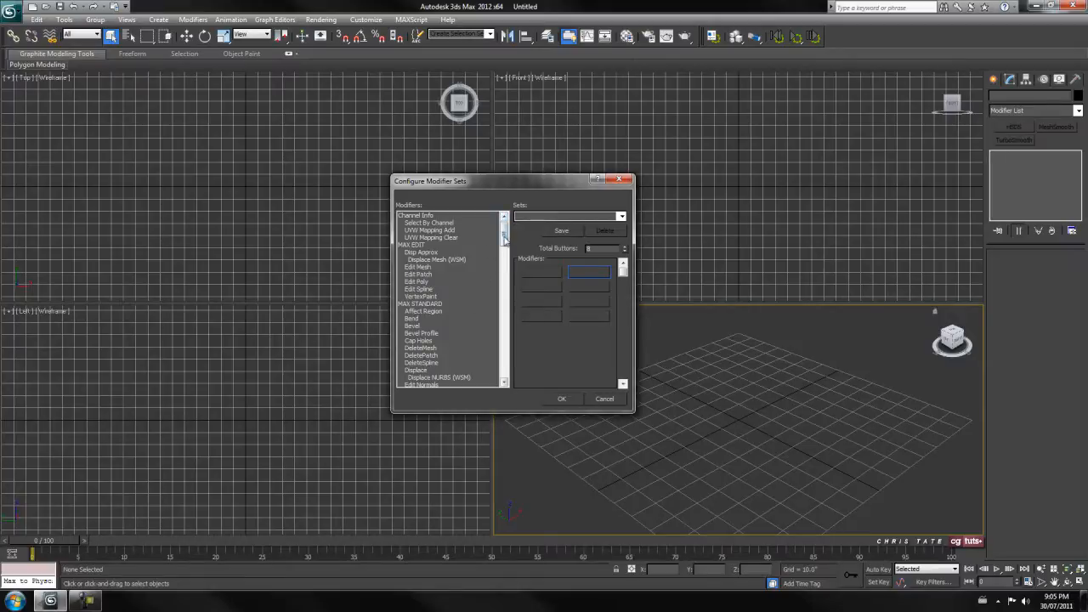
left_click_drag(504, 236, 505, 264)
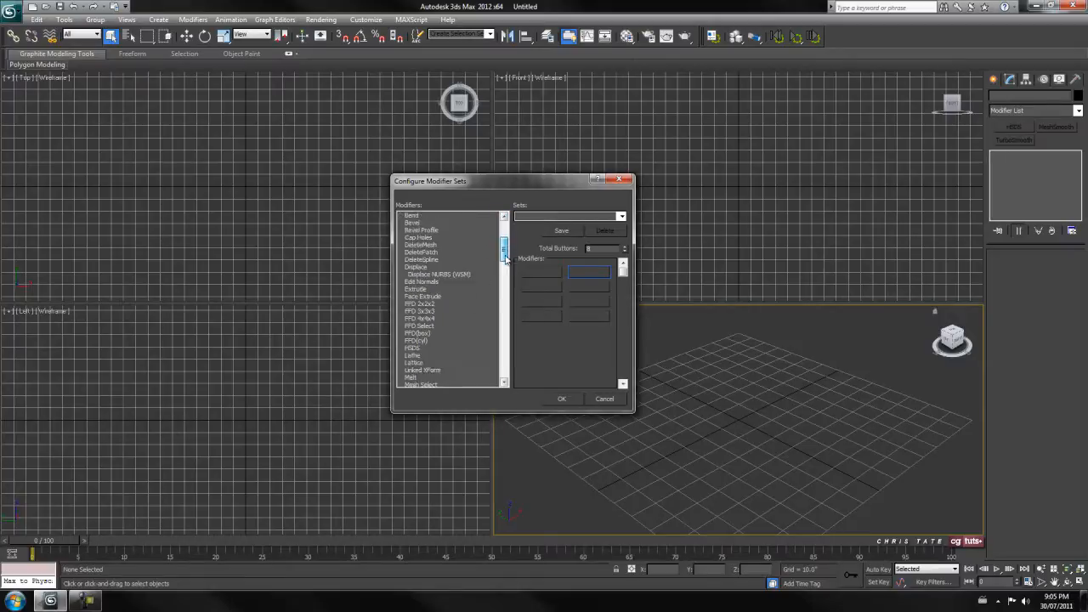
Fill slots with FFD 2x2x2, FFD(box), Melt, Mirror, Noise and Lathe
left_click_drag(419, 230, 541, 271)
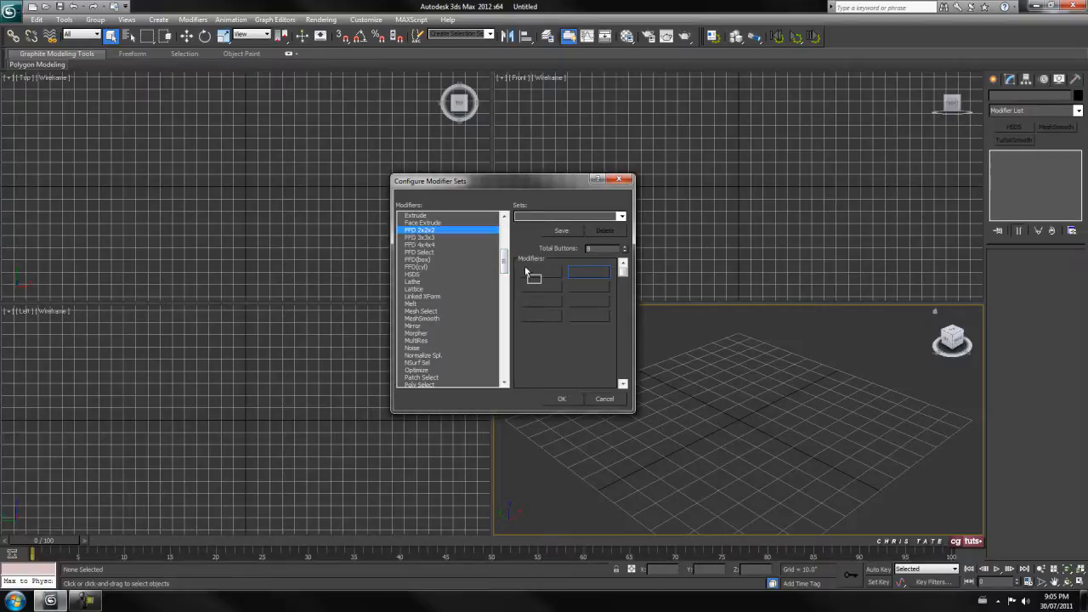
left_click_drag(415, 260, 587, 271)
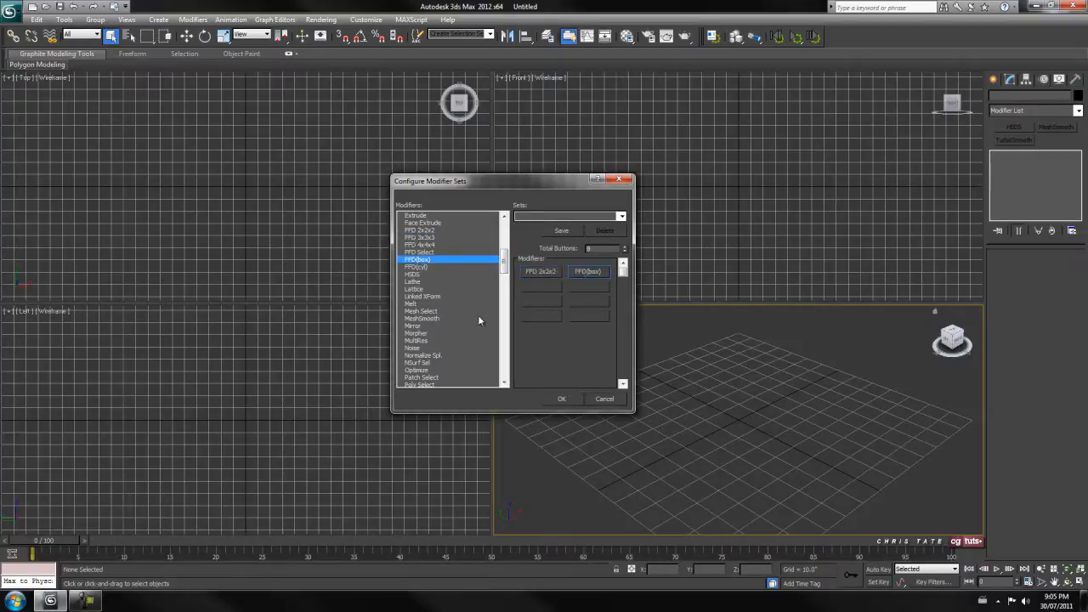
left_click_drag(410, 303, 541, 285)
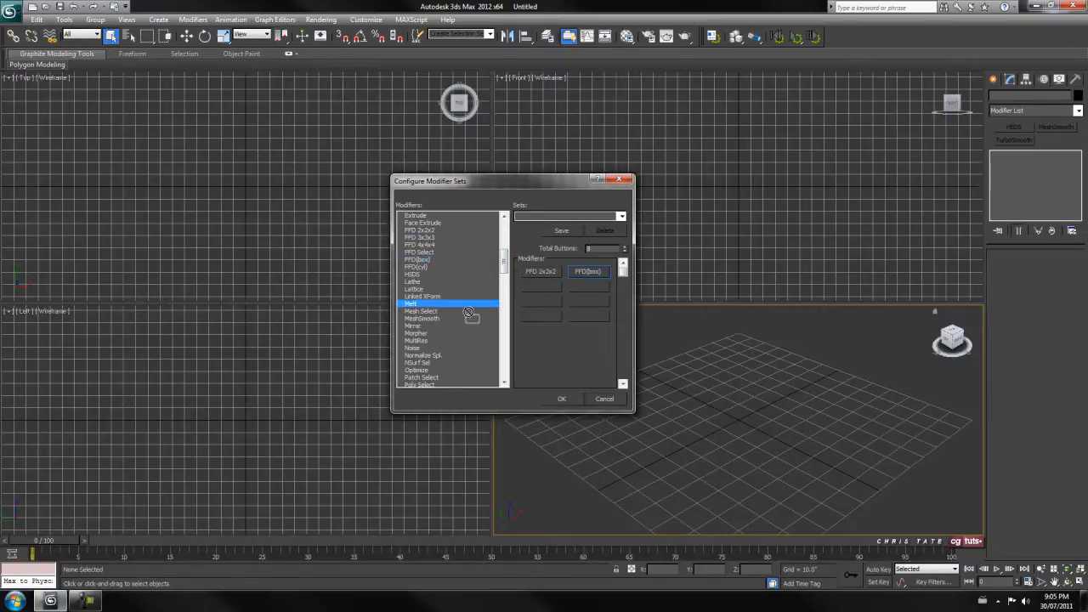
left_click_drag(413, 325, 589, 306)
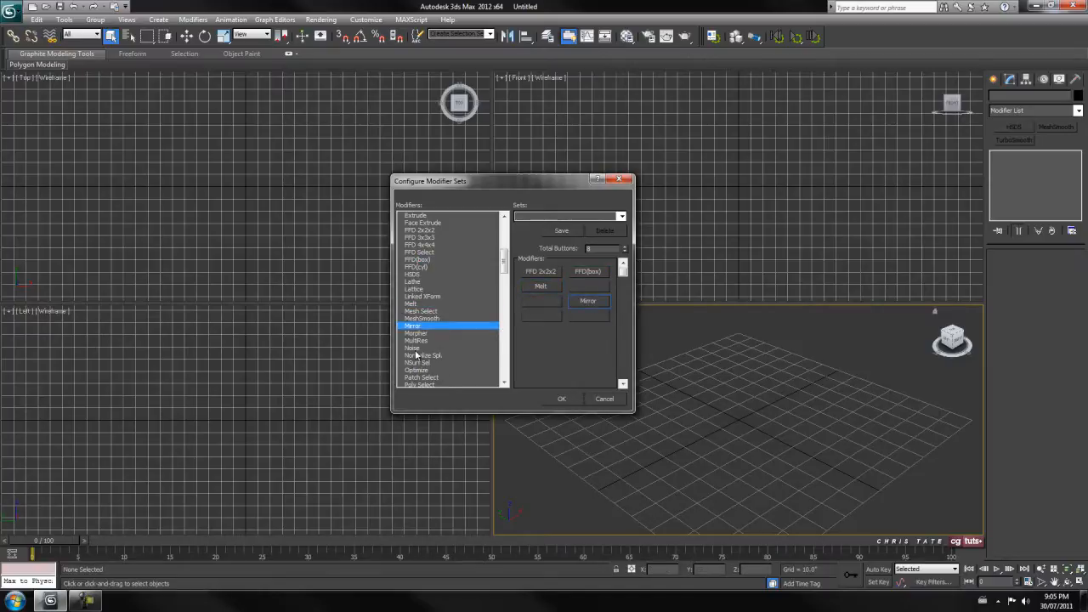
left_click_drag(413, 348, 537, 305)
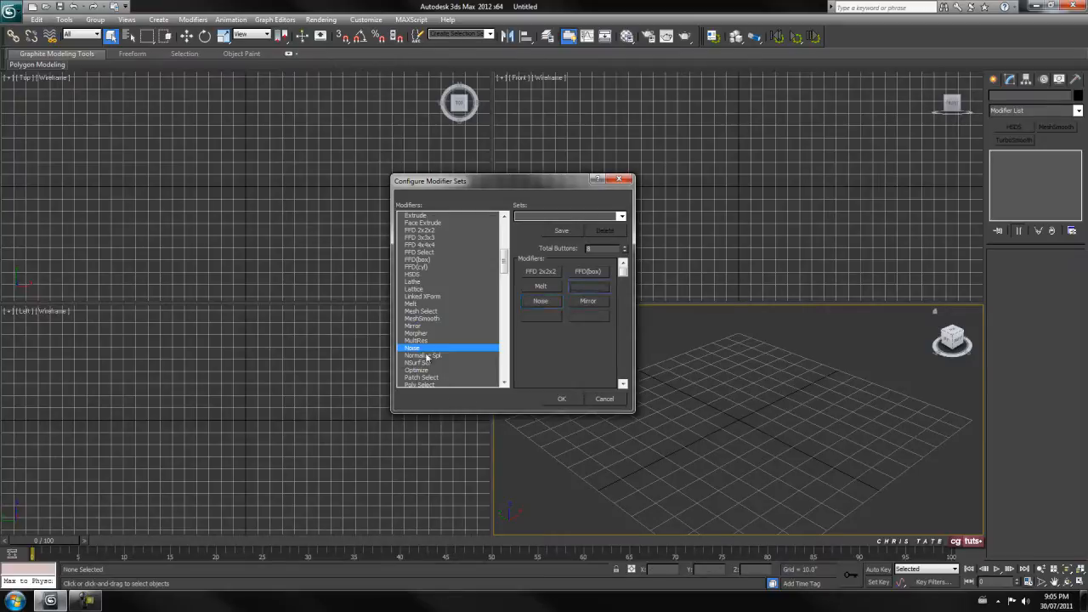
left_click(417, 283)
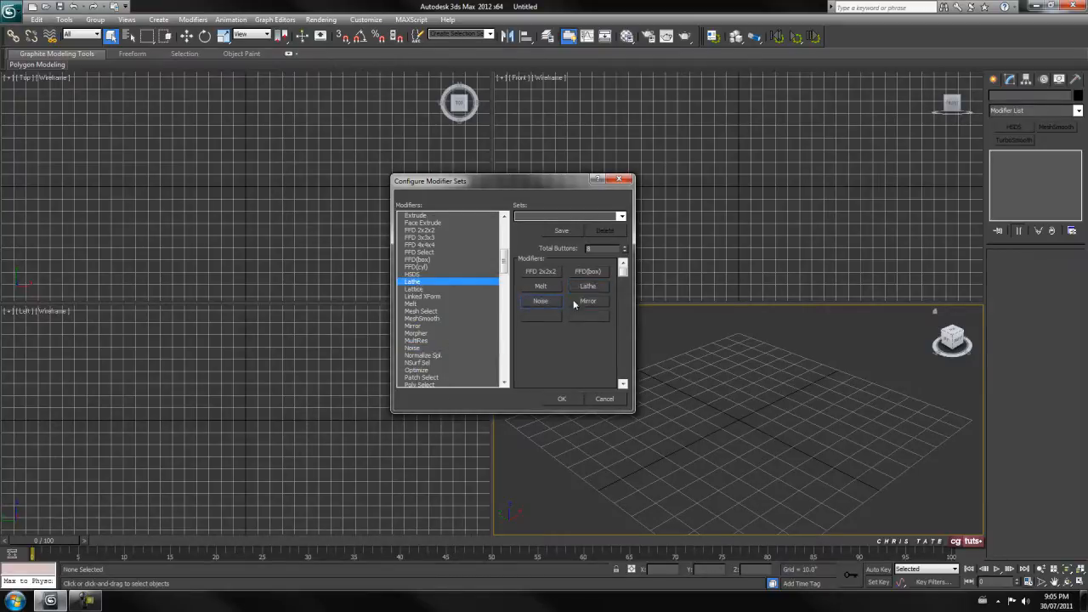
Add MeshSmooth and a second Noise, swap Melt for Patch Select, and apply the Cgtuts set
left_click(541, 316)
left_click(420, 318)
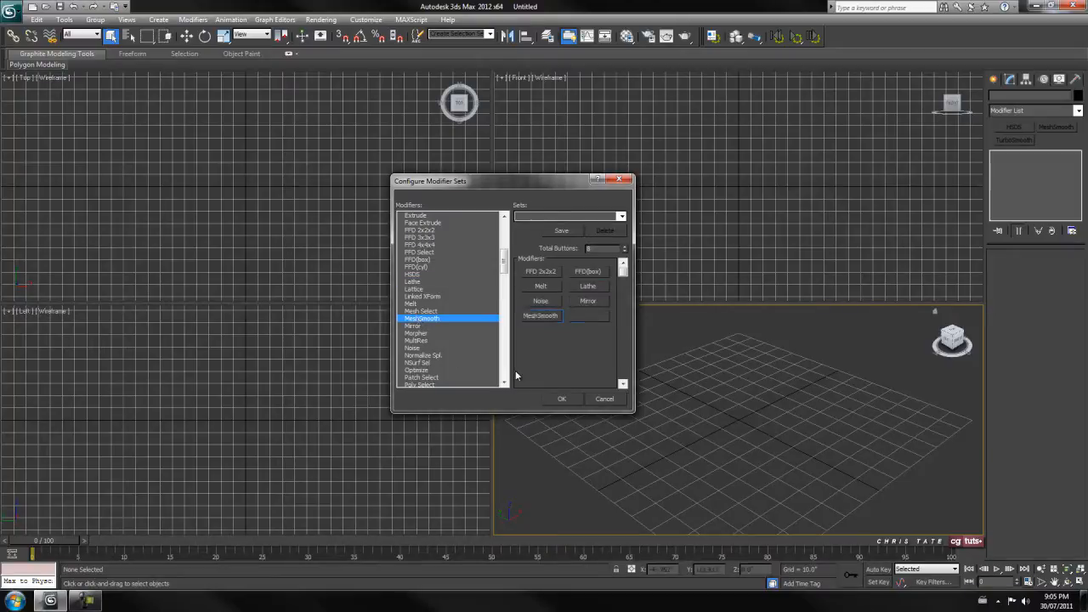
left_click_drag(413, 348, 587, 324)
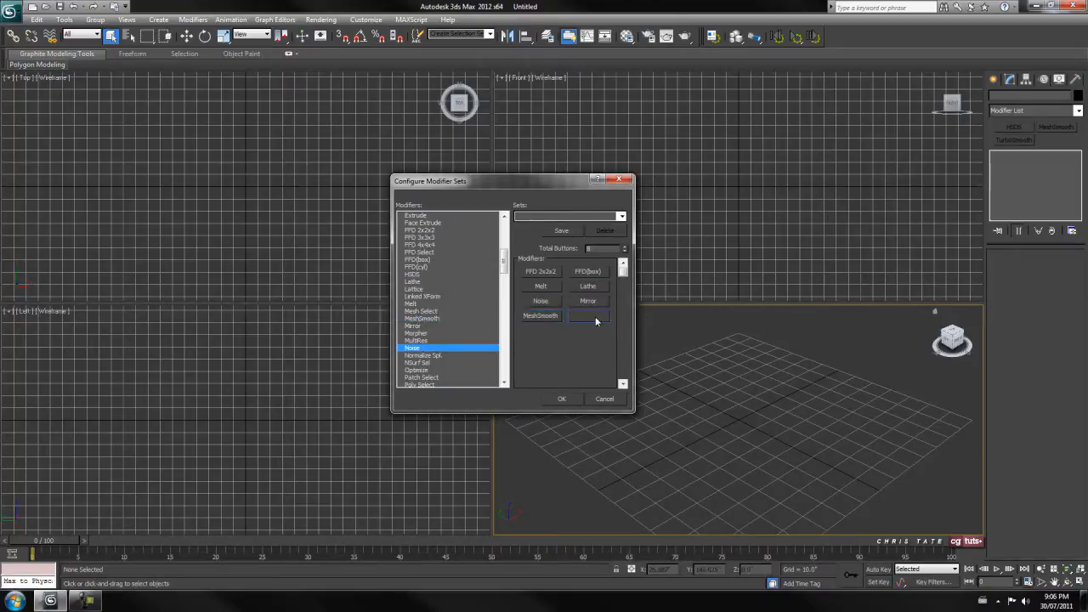
left_click(596, 320)
left_click_drag(544, 288, 438, 289)
left_click_drag(421, 378, 536, 289)
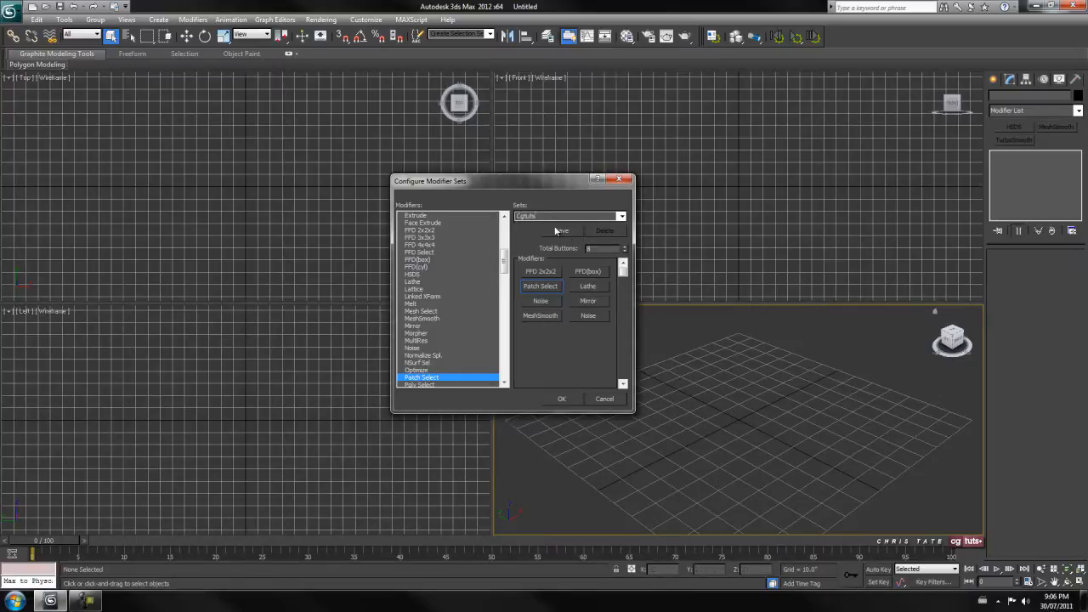
left_click(560, 400)
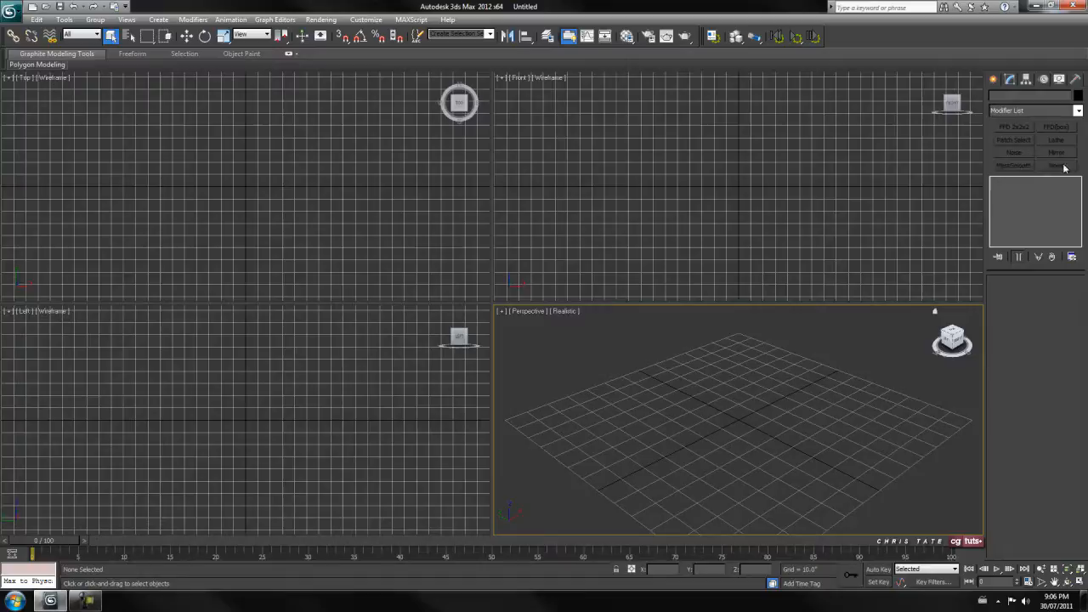
left_click(1072, 258)
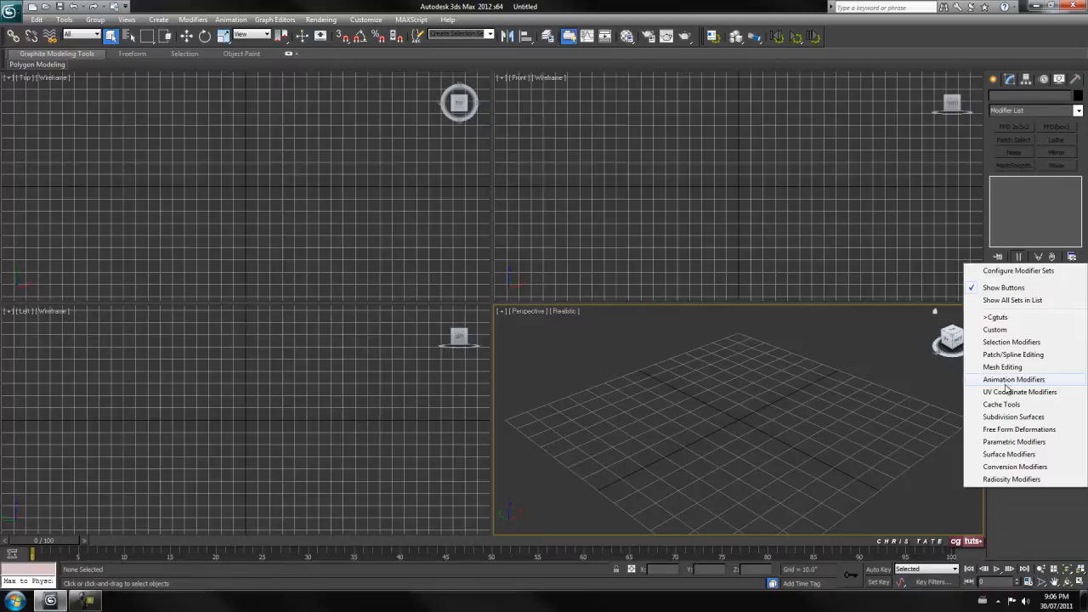
left_click(999, 380)
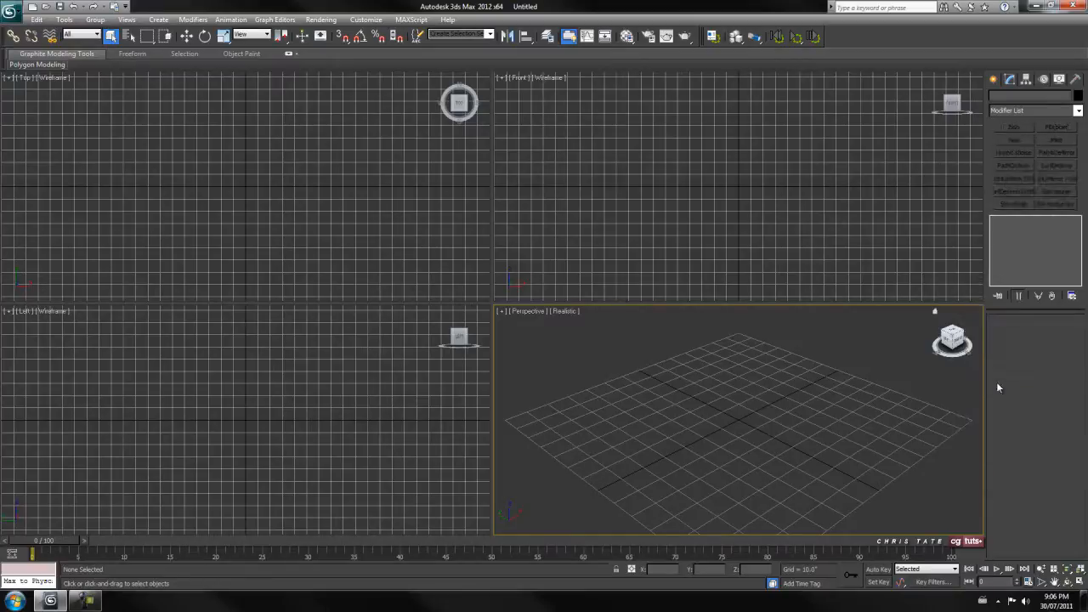
left_click(1073, 297)
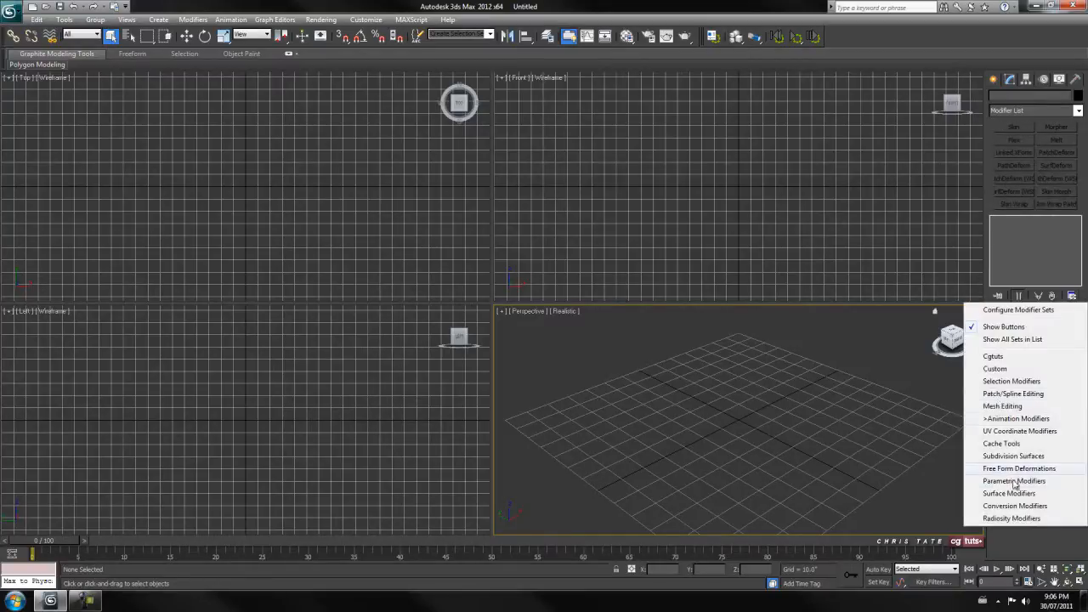
left_click(995, 359)
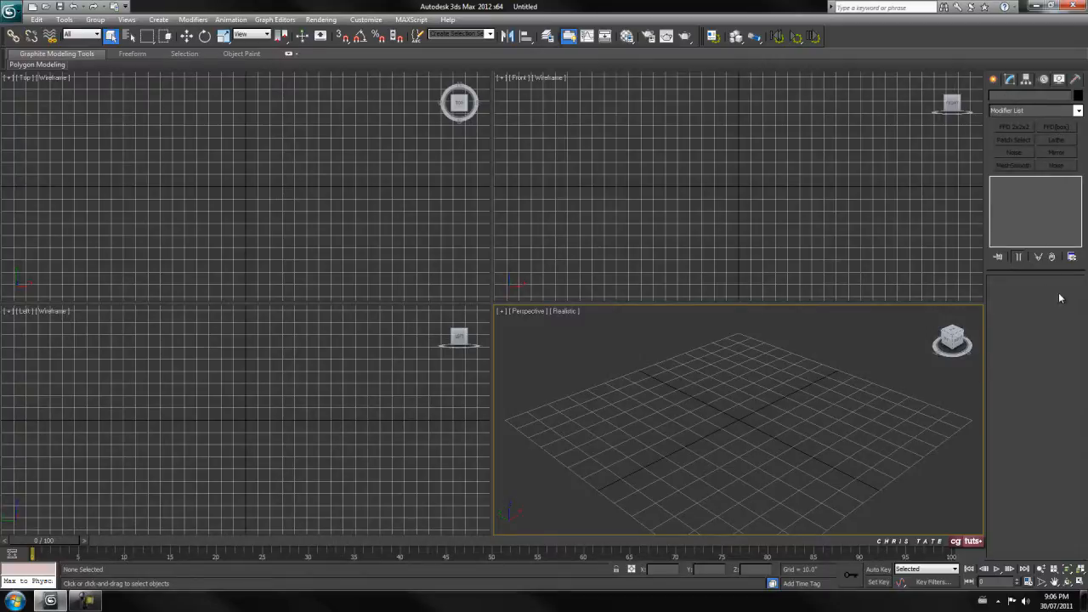
left_click(1072, 256)
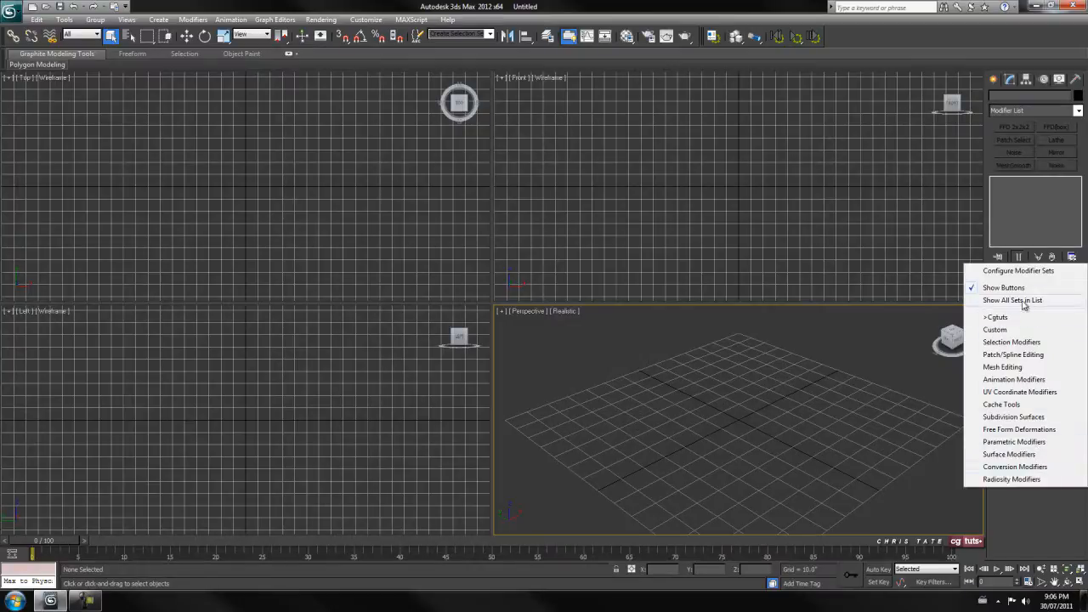
left_click(1082, 164)
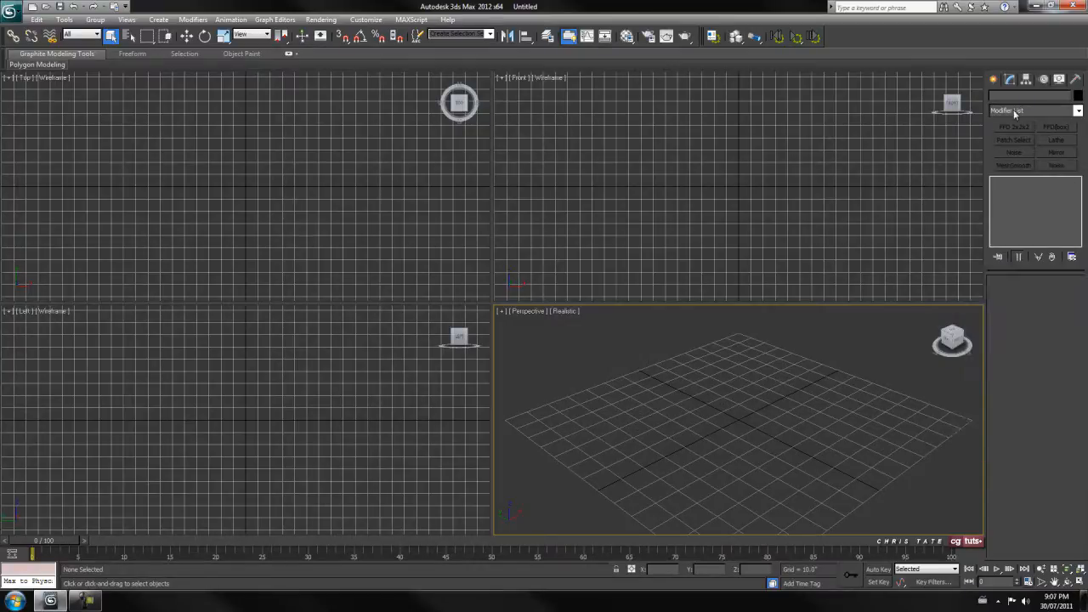
Create a sphere, Sphere001, at the grid origin from Standard Primitives
left_click(994, 80)
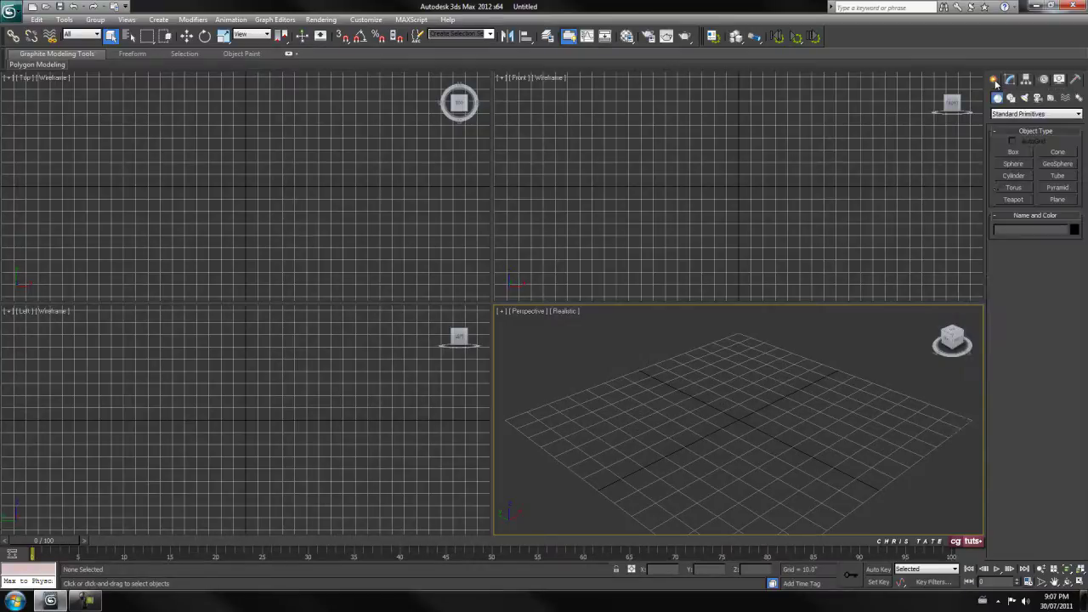
left_click(1013, 163)
left_click_drag(736, 425, 738, 461)
Go to the Modify panel for the sphere and browse its Modifier List without adding anything
left_click(1009, 79)
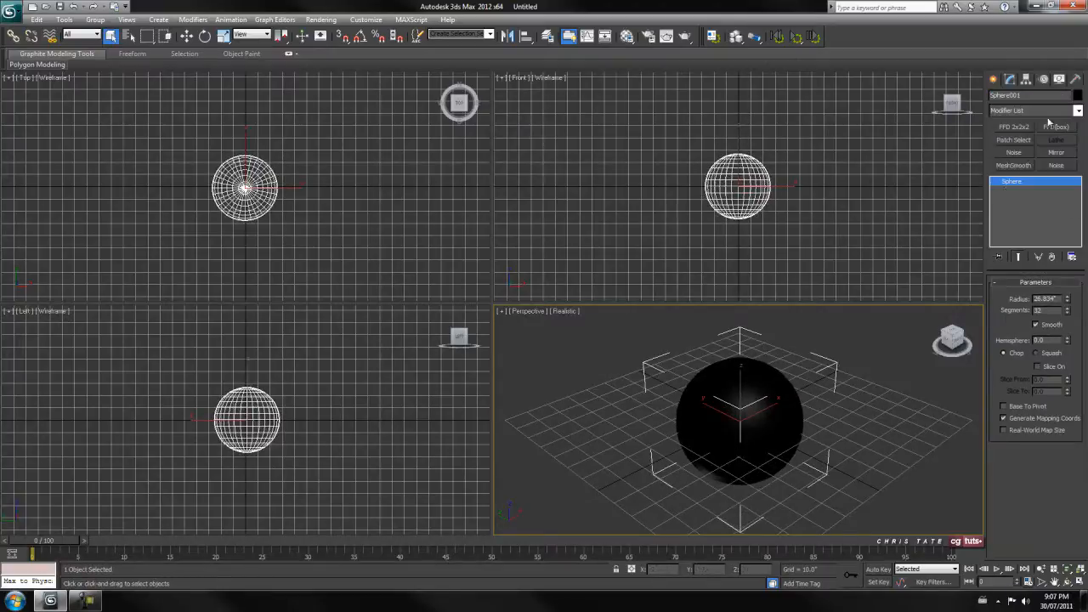
left_click(1078, 110)
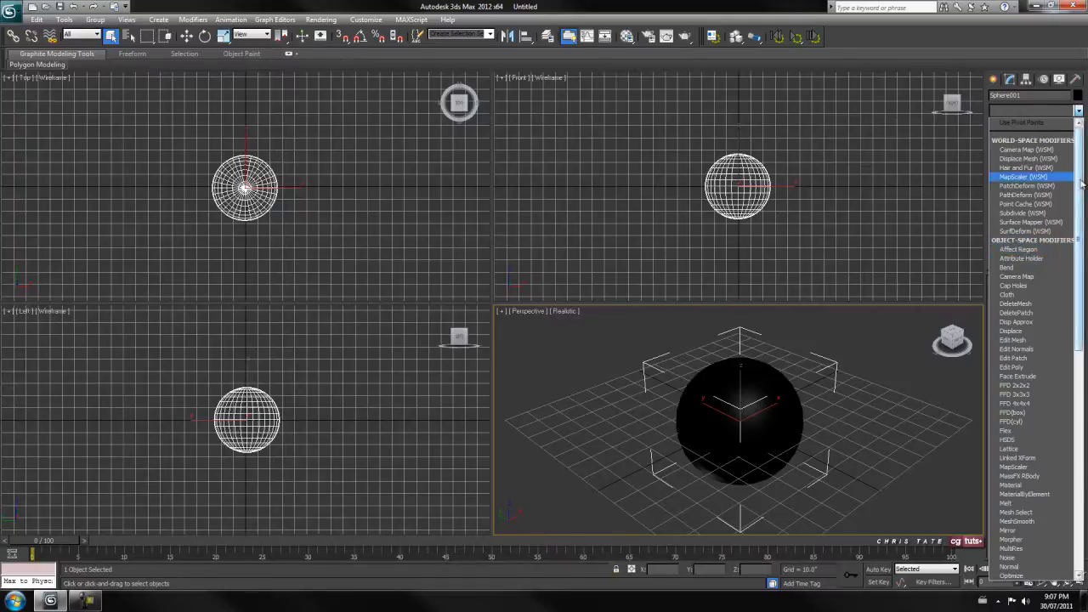
mouse_move(1077, 185)
left_mouse_down()
mouse_move(1083, 313)
mouse_move(1078, 128)
left_mouse_up()
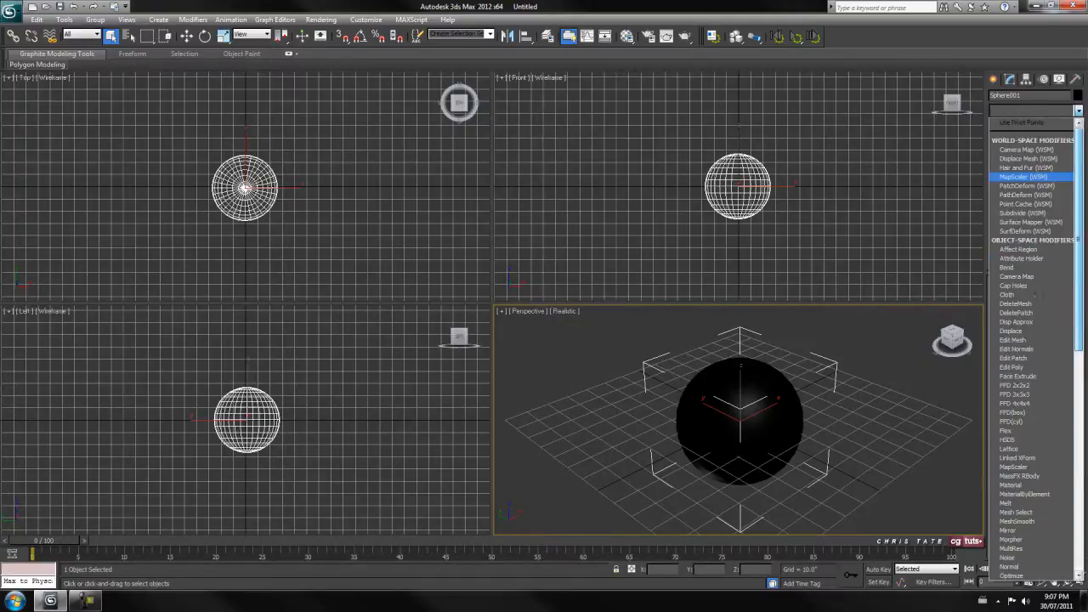
left_click(1079, 111)
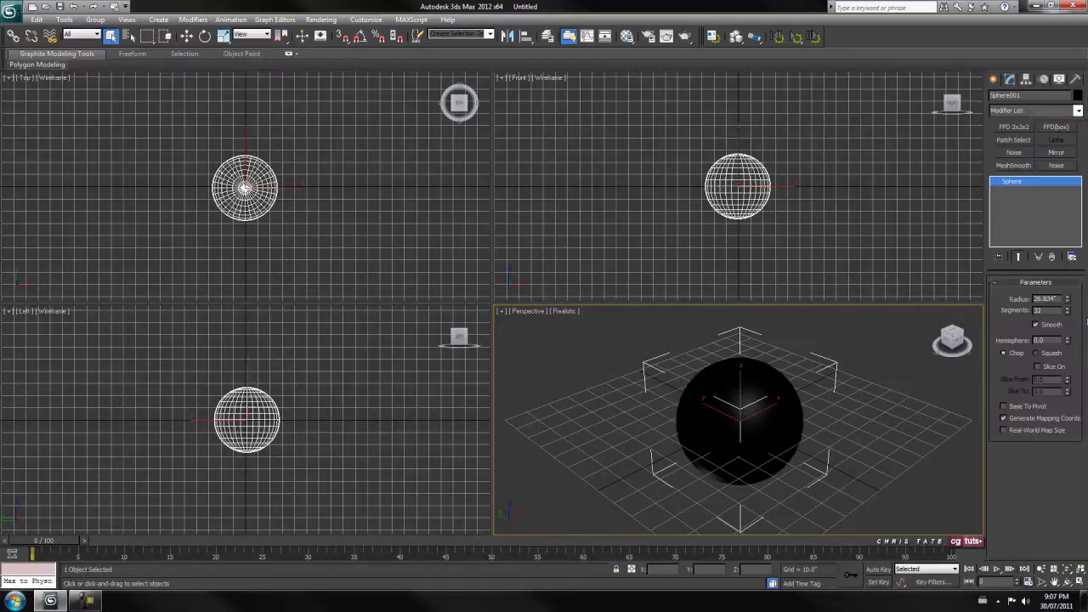
Enable Show All Sets in List and apply FFD 2x2x2 from the Cgtuts section to the sphere
left_click(1072, 256)
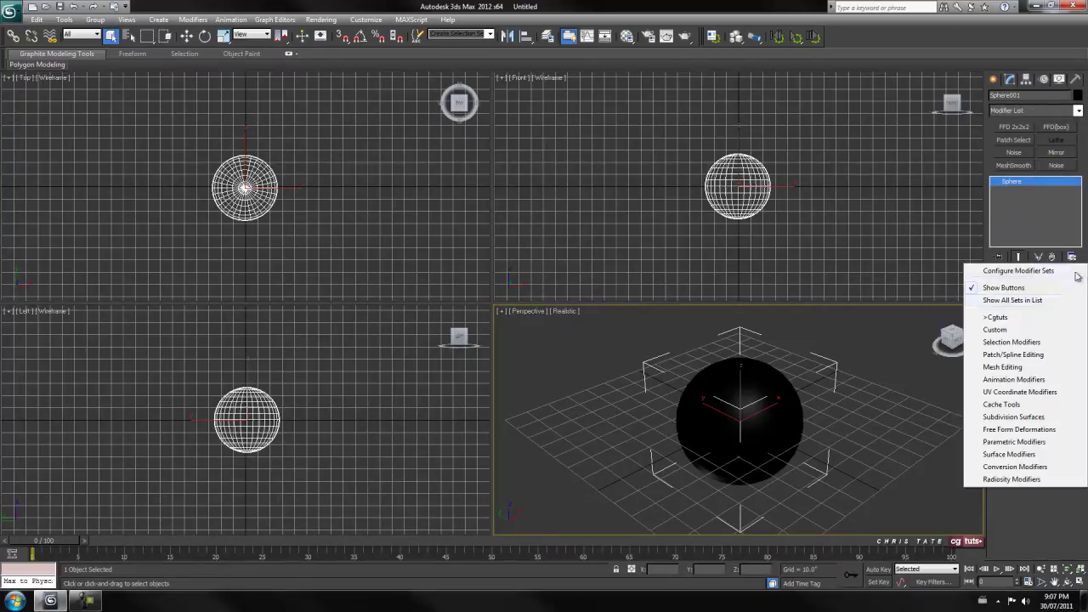
left_click(1013, 302)
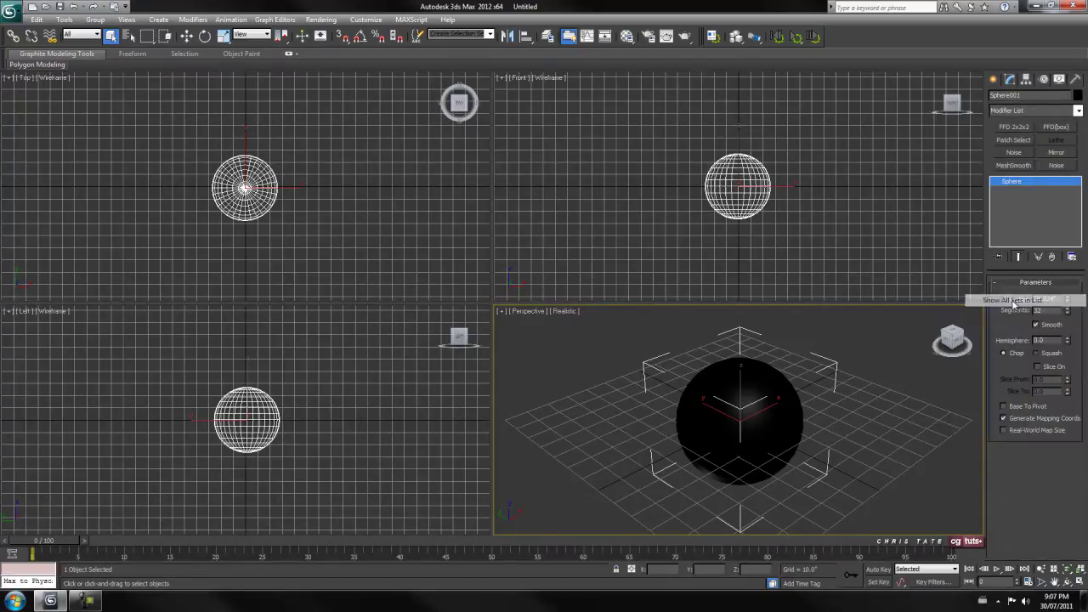
left_click(1078, 110)
left_click_drag(1078, 175, 1077, 215)
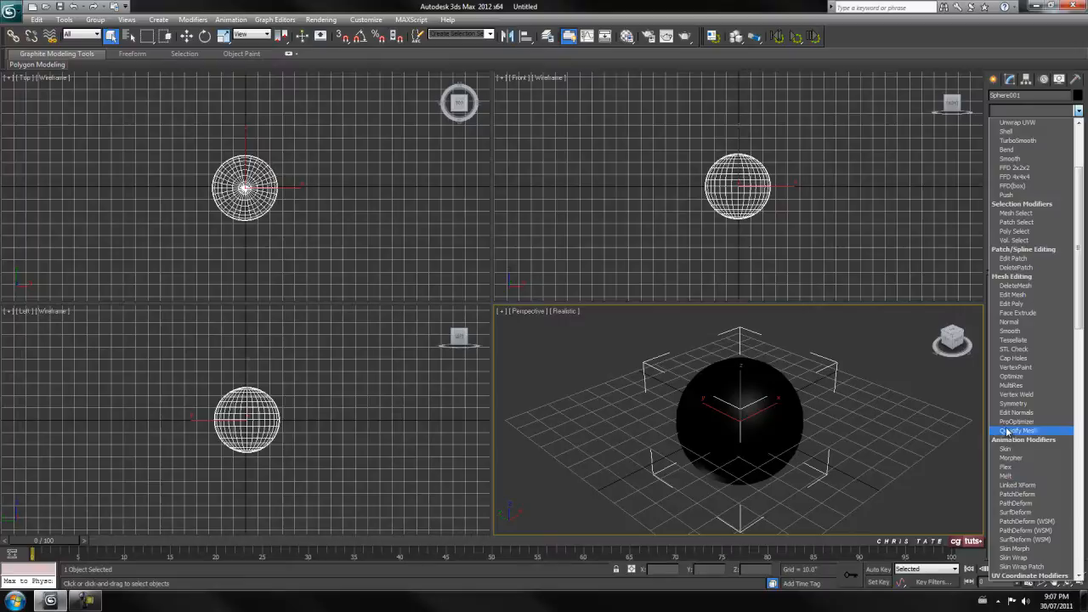
mouse_move(1079, 267)
left_mouse_down()
mouse_move(1077, 381)
mouse_move(1086, 271)
left_mouse_up()
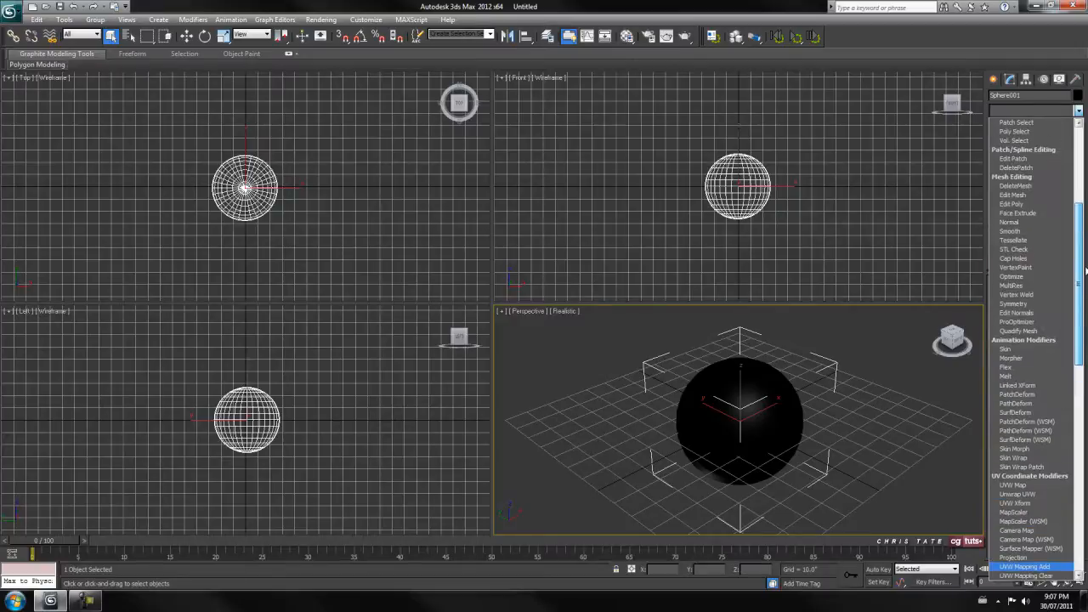
scroll(1086, 270, "up", 3)
scroll(1078, 279, "up", 2)
scroll(1078, 279, "up", 3)
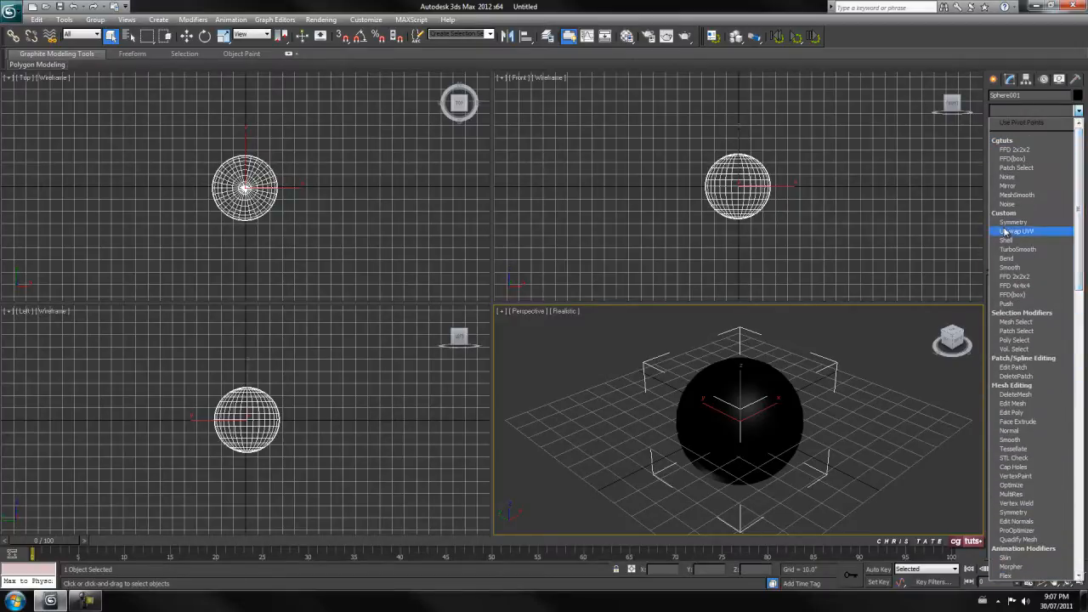
left_click(1013, 150)
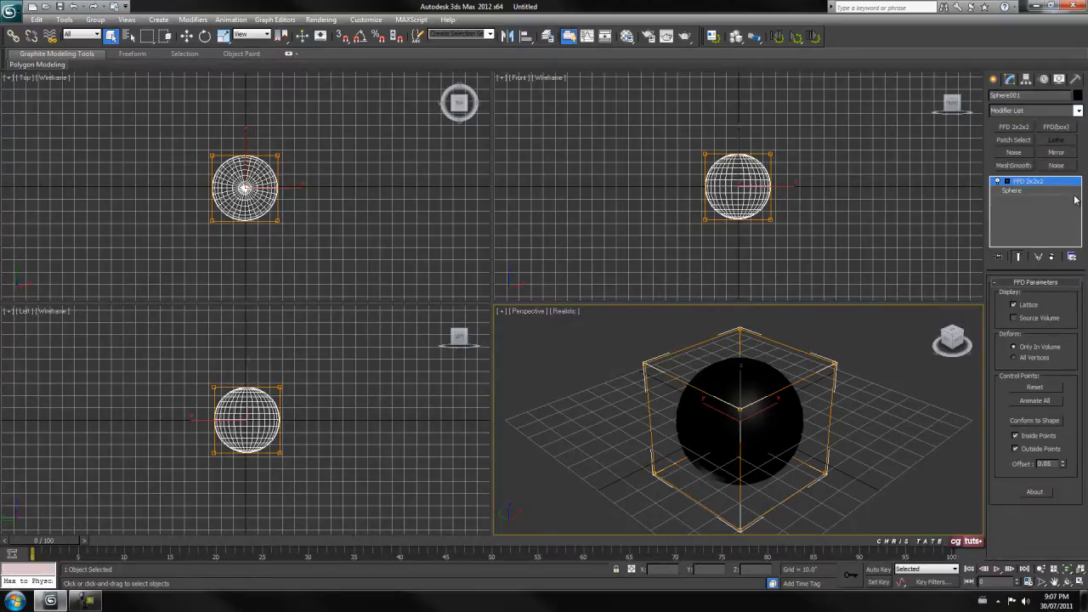
left_click(1072, 256)
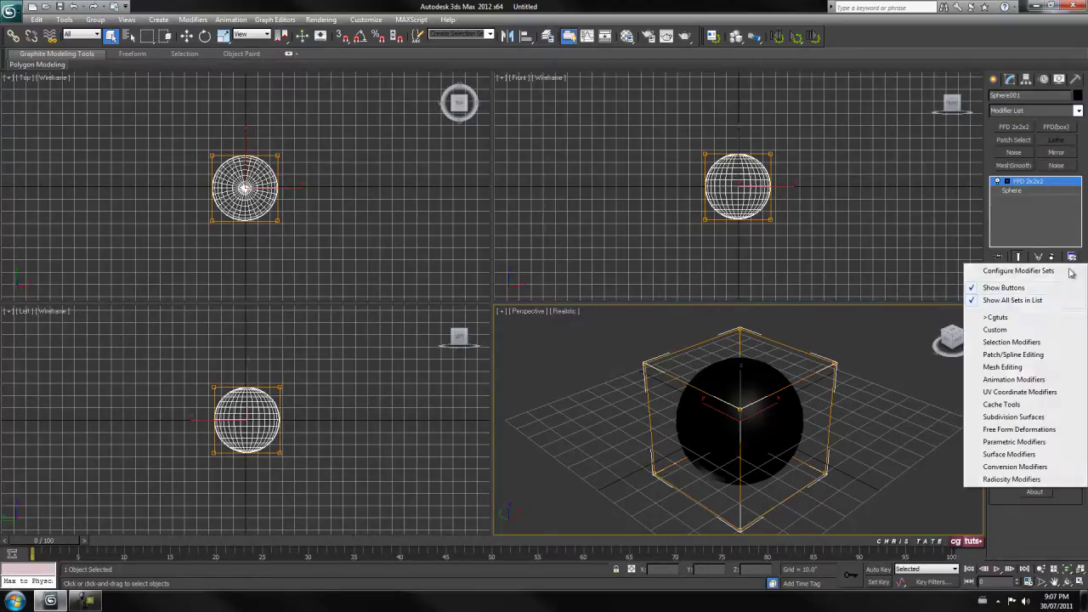
Turn off Show Buttons and add MeshSmooth from Cgtuts above FFD 2x2x2 on the sphere
left_click(1007, 290)
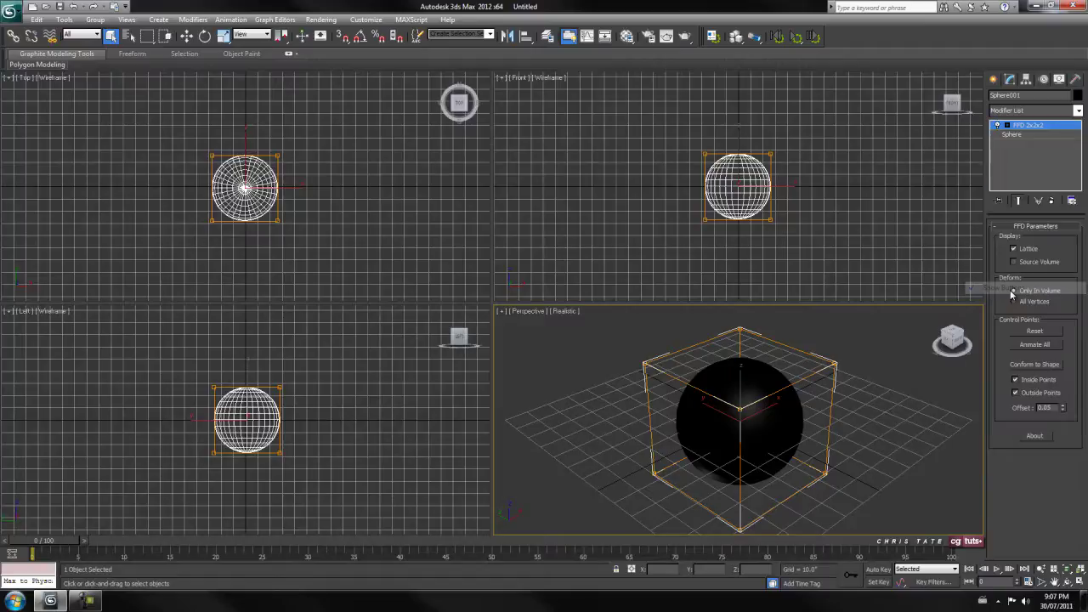
left_click(1078, 110)
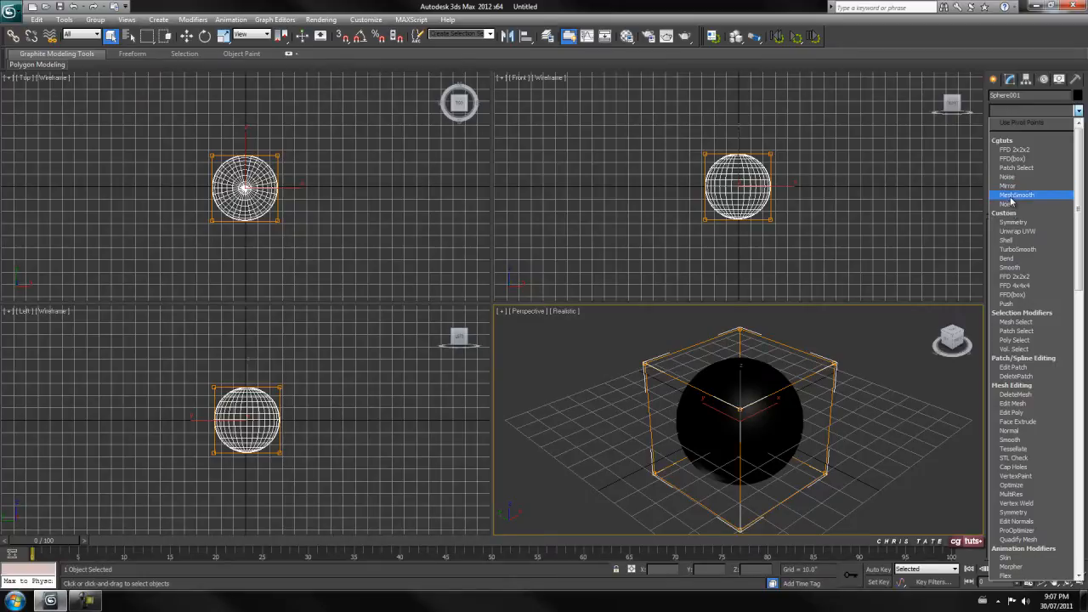
left_click(1011, 197)
left_click(1078, 111)
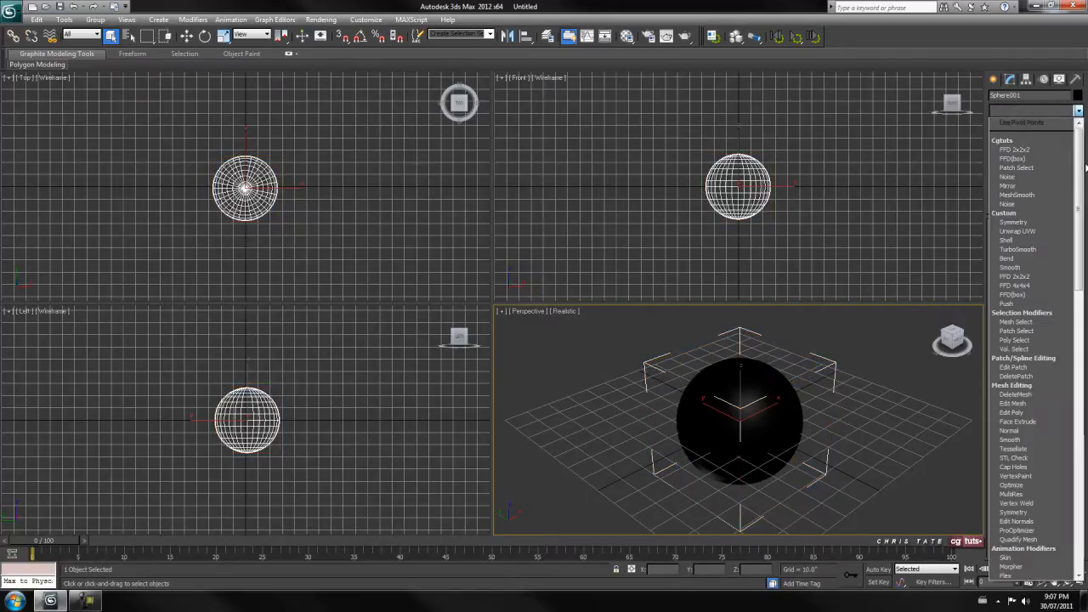
left_click(1080, 112)
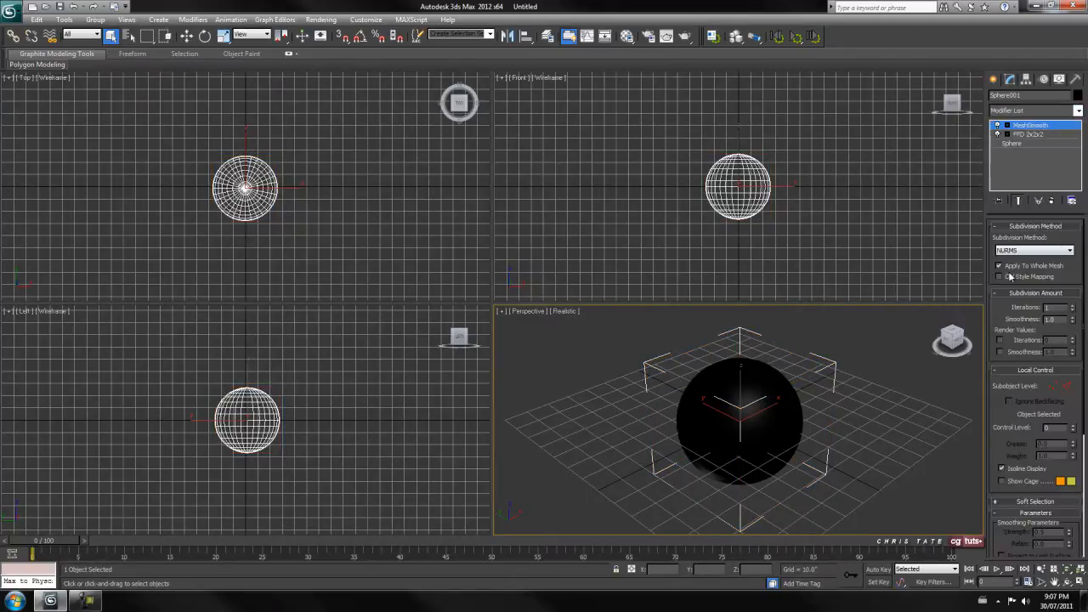
left_click(1072, 201)
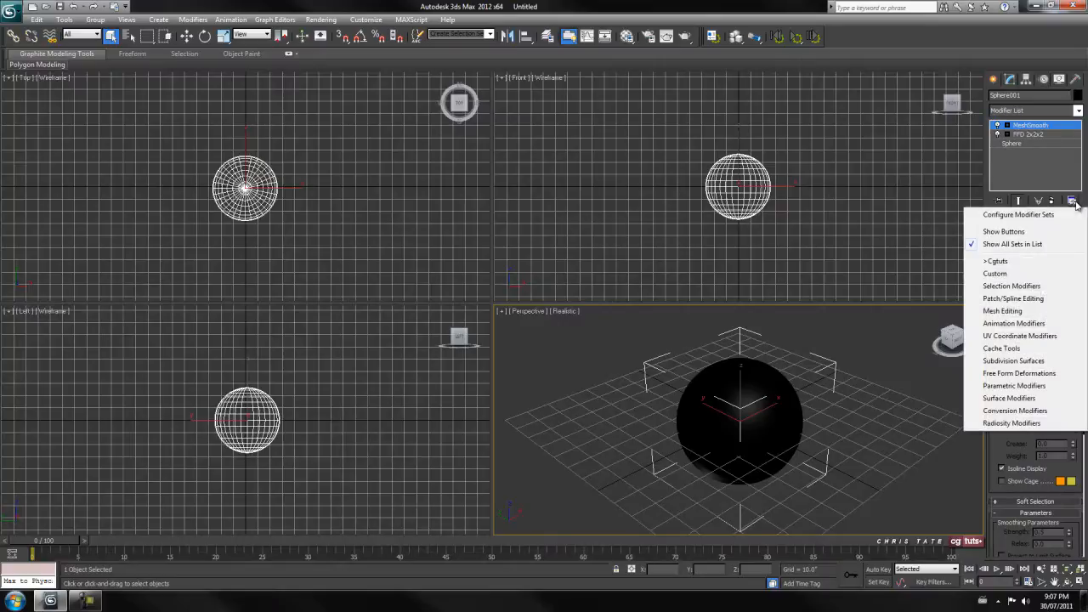
In Configure Modifier Sets select Cgtuts, delete it with Backspace and confirm with OK
left_click(1028, 215)
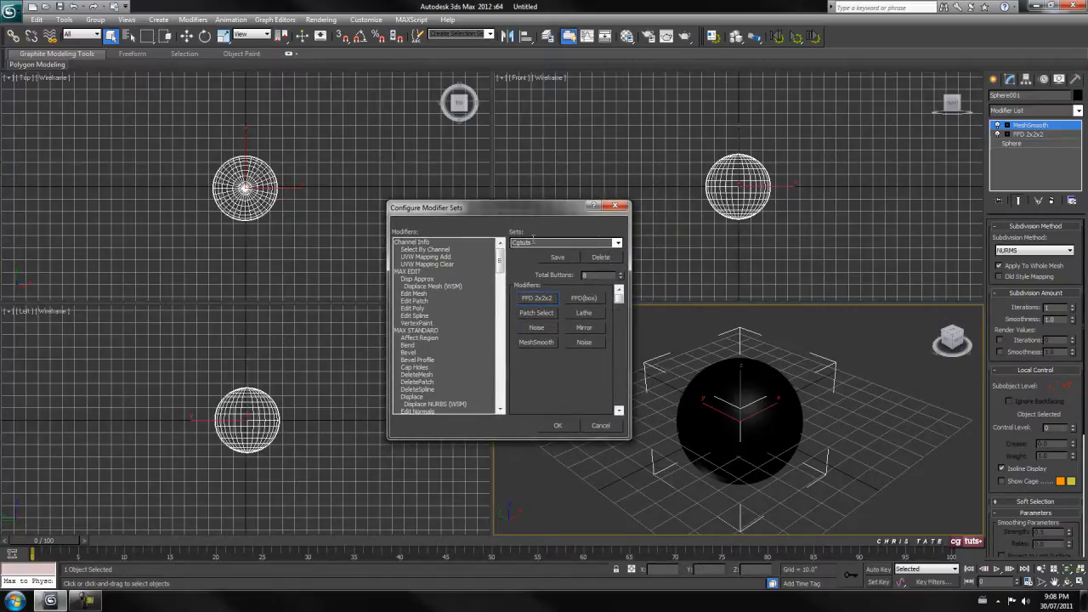
left_click(618, 243)
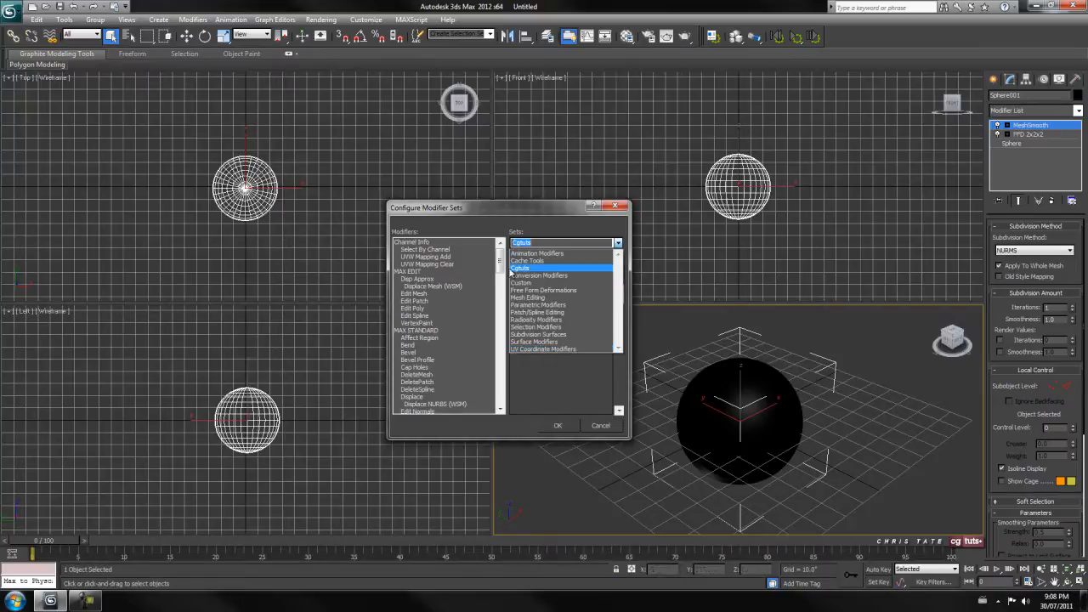
left_click(514, 269)
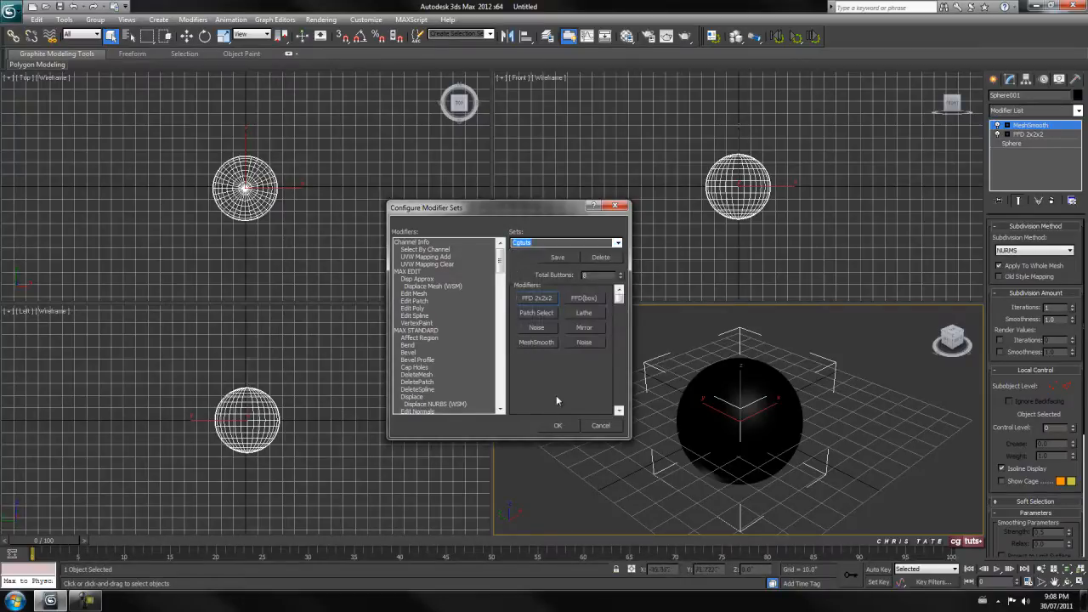
key("BackSpace")
left_click(557, 426)
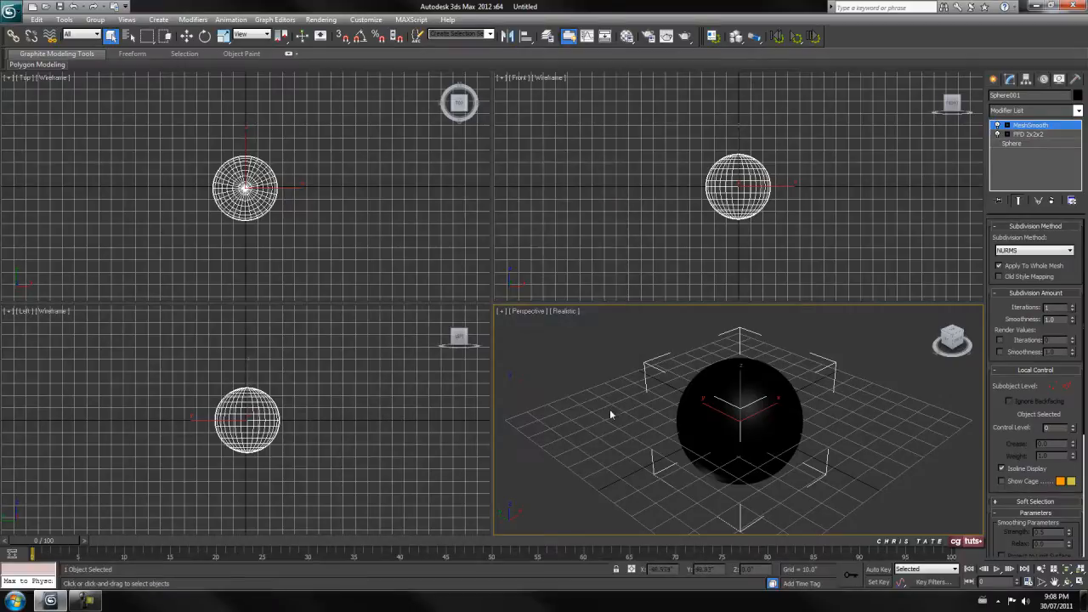
Verify Cgtuts is gone from the sets menu and Modifier List, then return to the Create panel
left_click(1074, 204)
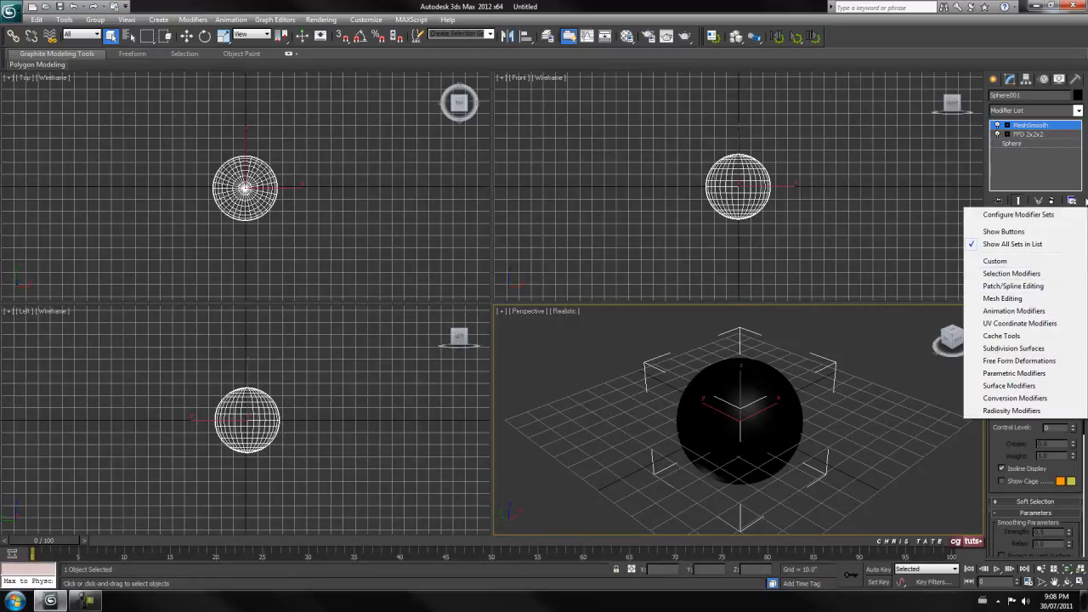
left_click(1046, 124)
left_click(1078, 111)
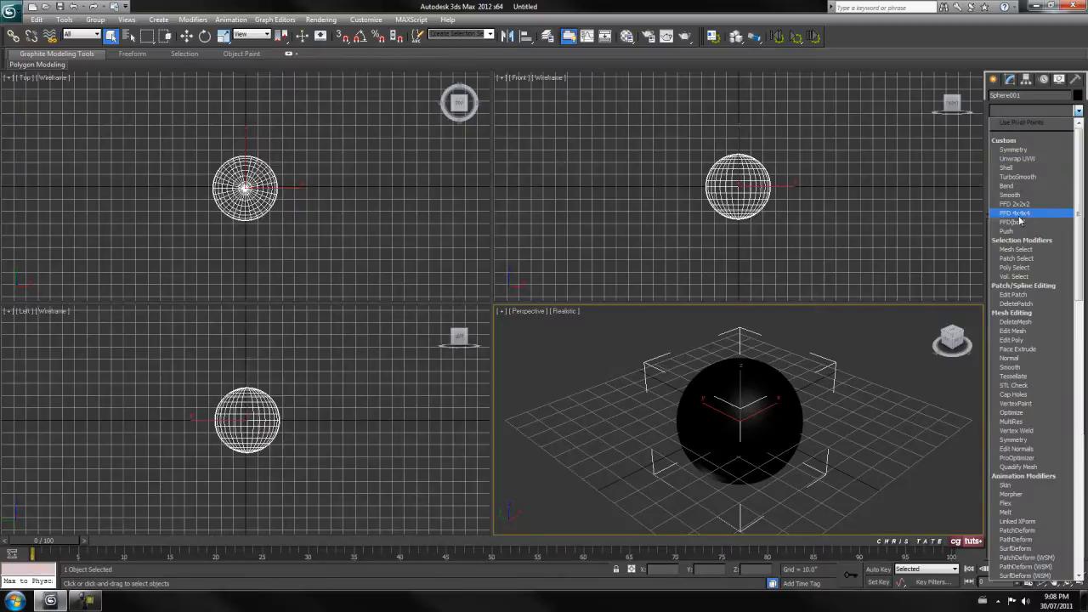
left_click(1067, 195)
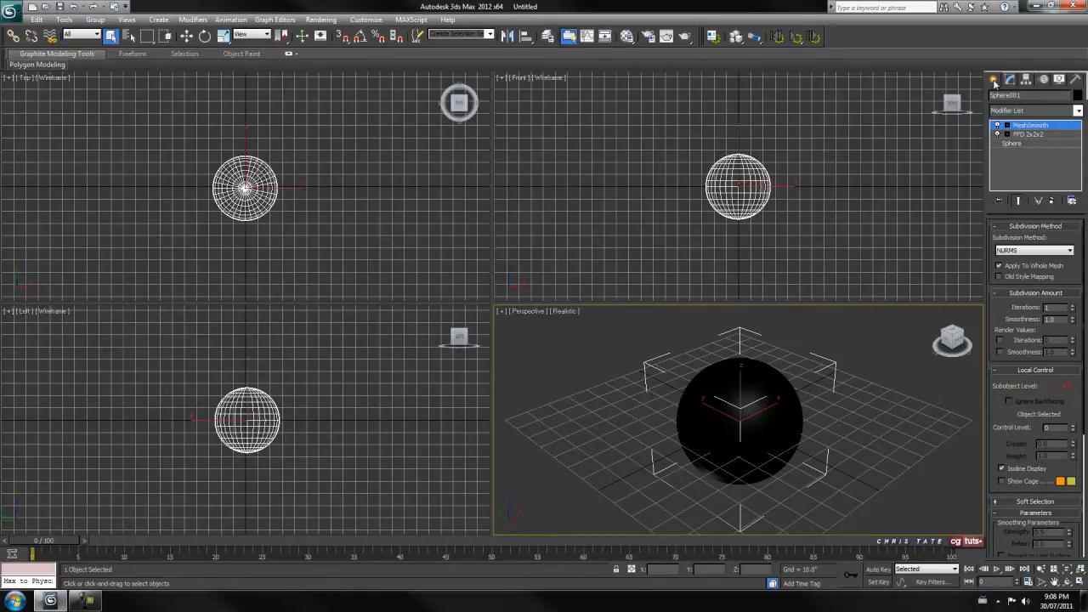
left_click(994, 79)
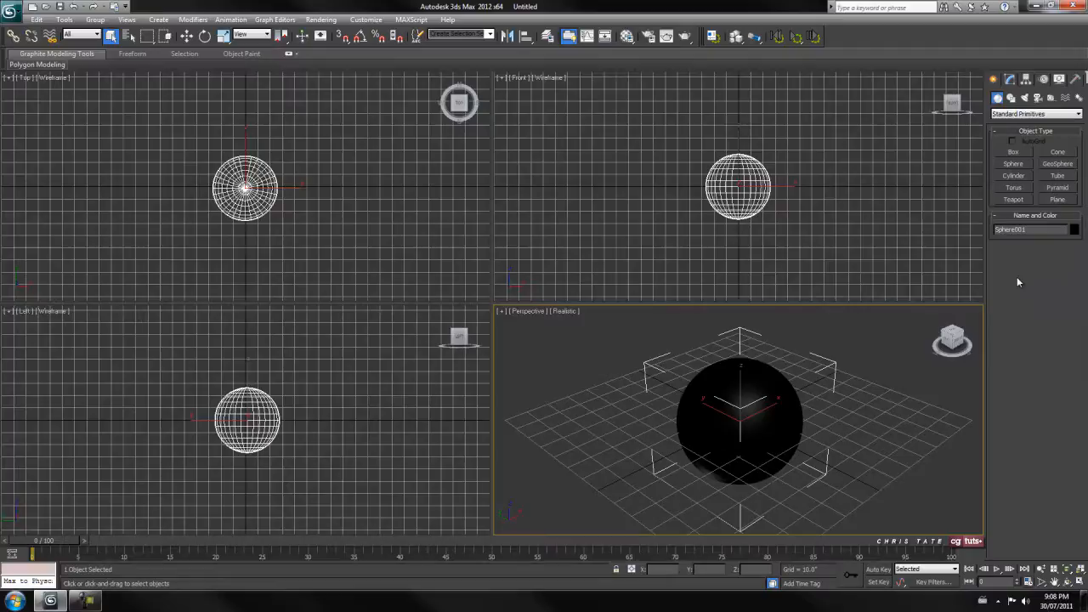